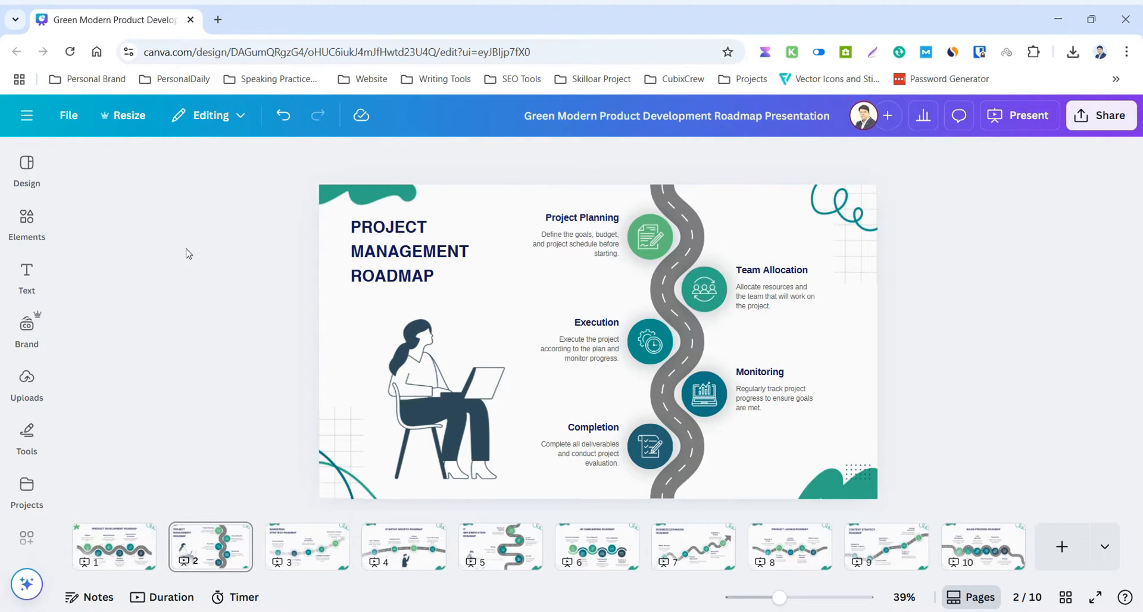
Add dynamic page numbers to all pages of the presentation.
left_click(34, 281)
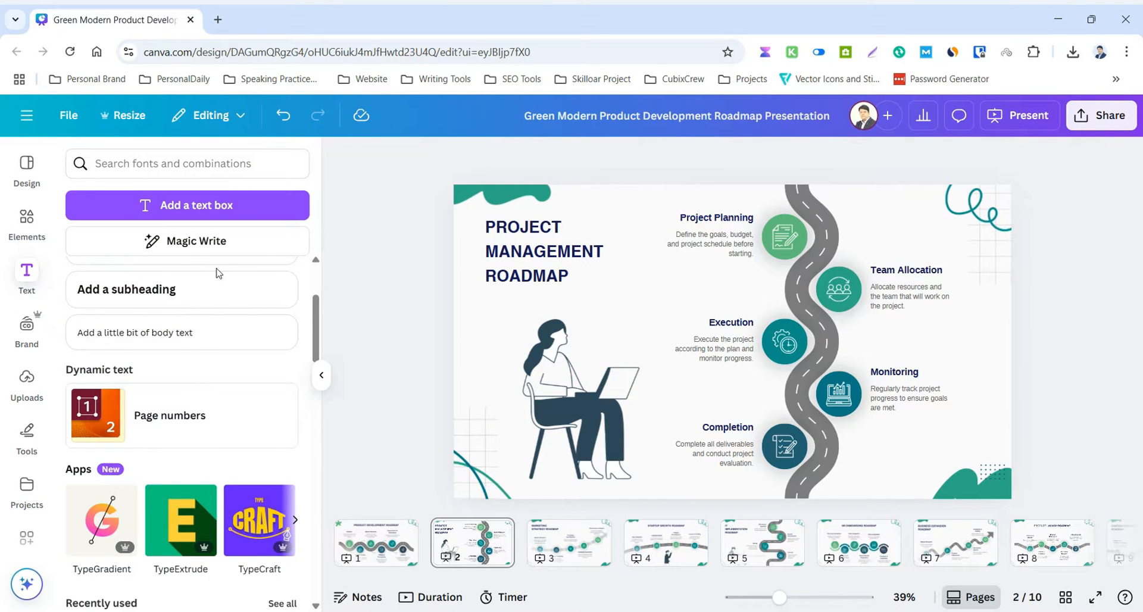
scroll(218, 273, "down", 3)
scroll(225, 286, "up", 3)
left_click(170, 417)
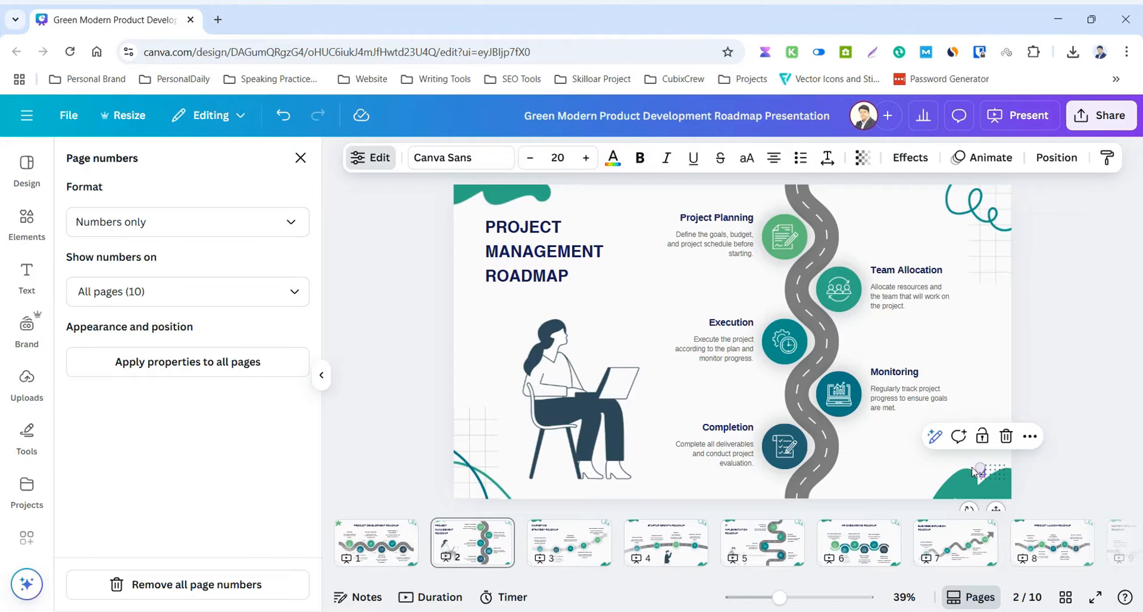
left_click(1037, 405)
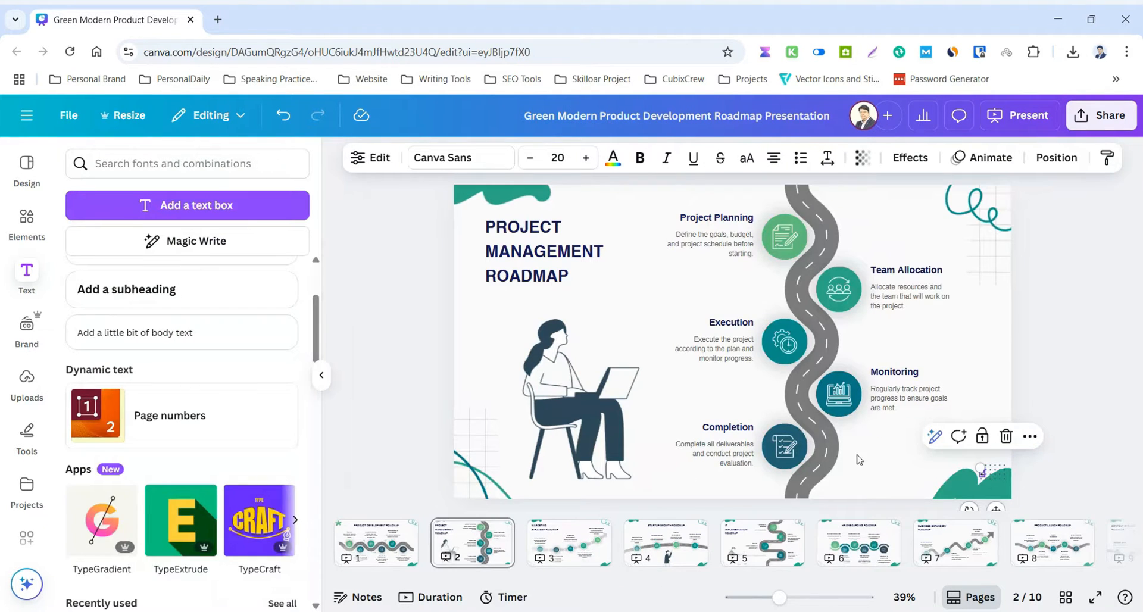
left_click(1030, 483)
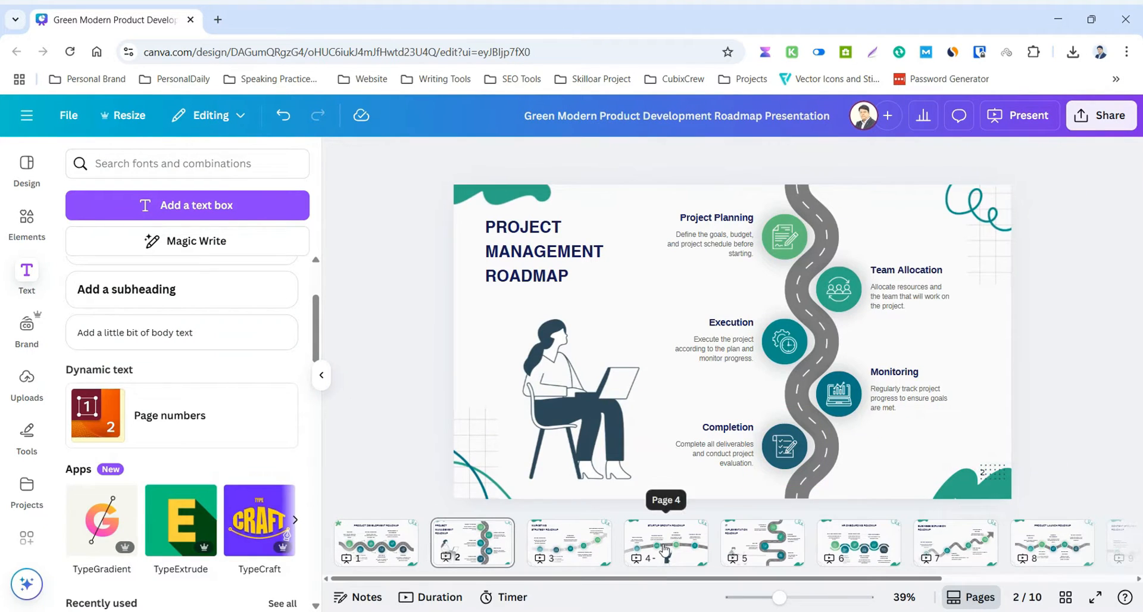
View page 4, Startup Growth Roadmap, and zoom in to check its page number.
left_click(666, 549)
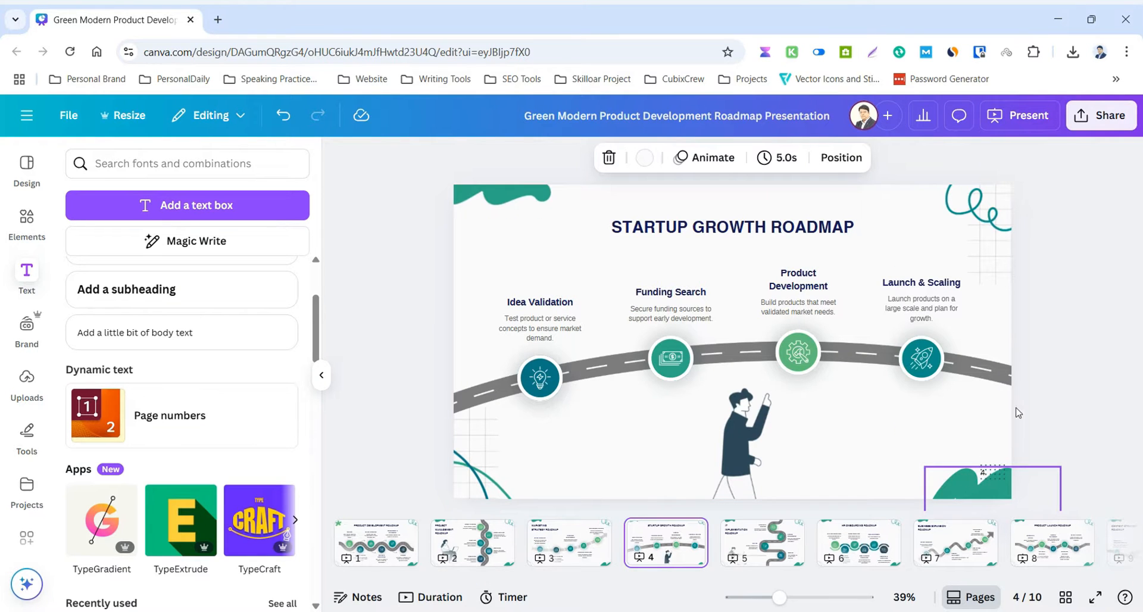
scroll(1019, 365, "up", 1)
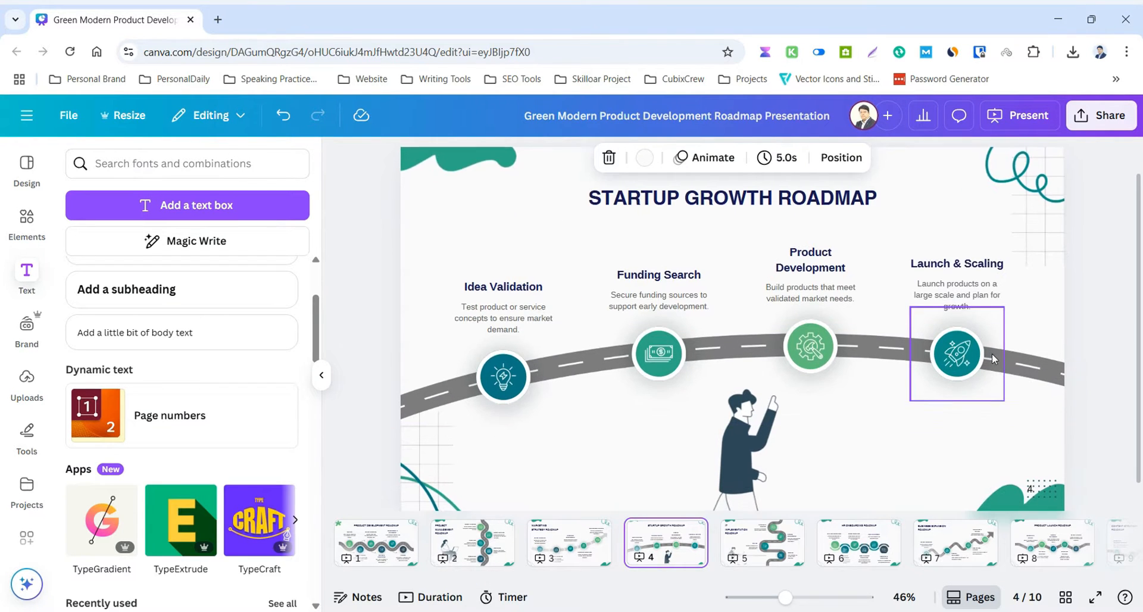
scroll(992, 352, "down", 1)
Select the page number on page 2 and view the available page number formats.
left_click(471, 542)
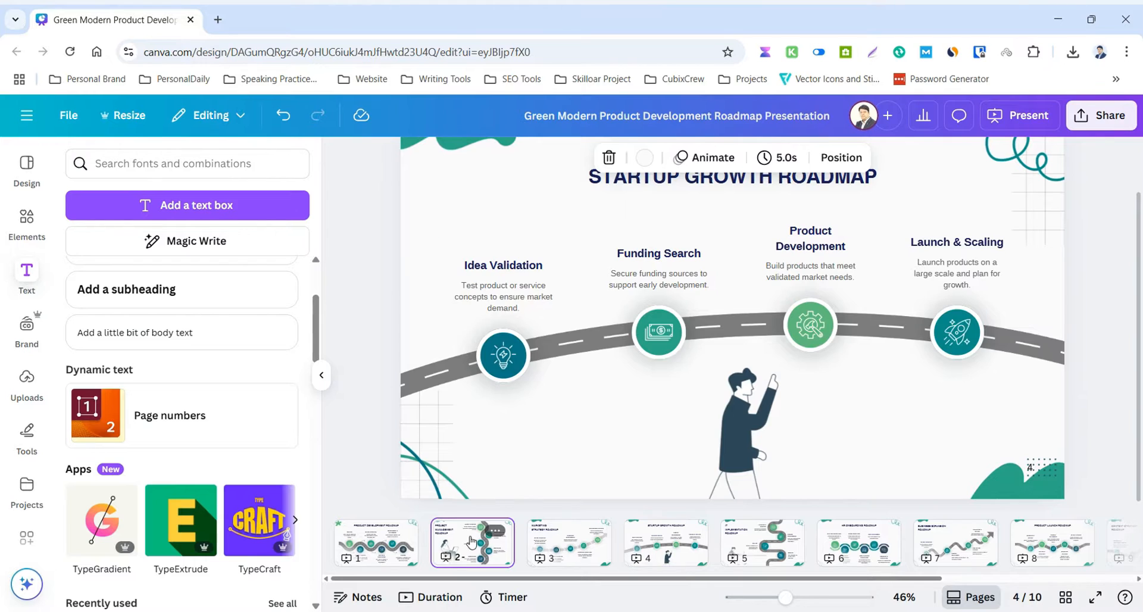
left_click(1034, 471)
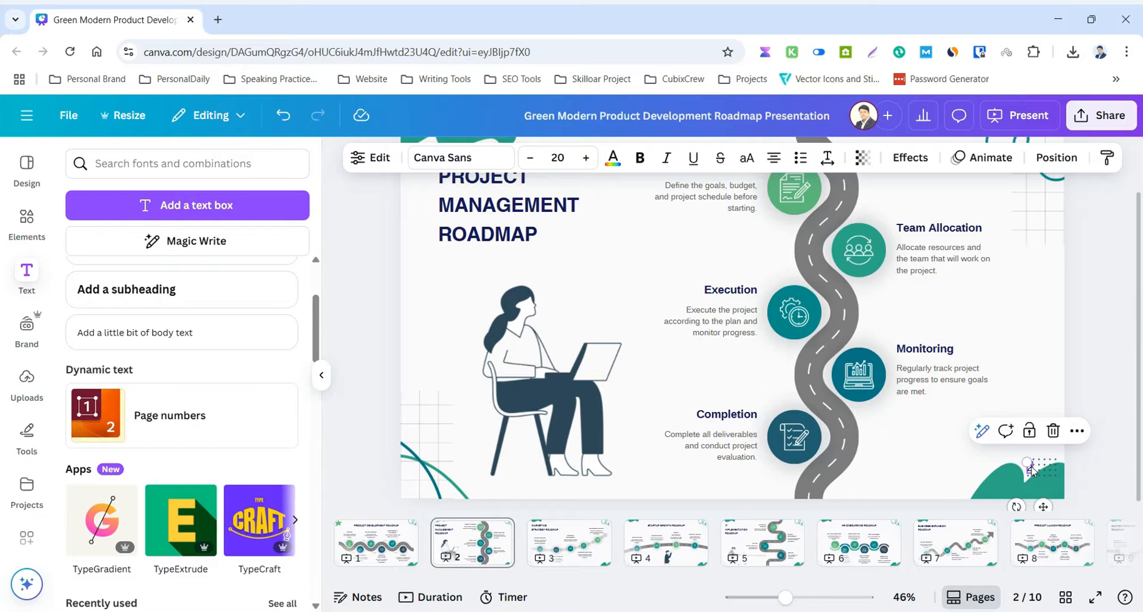
left_click(158, 416)
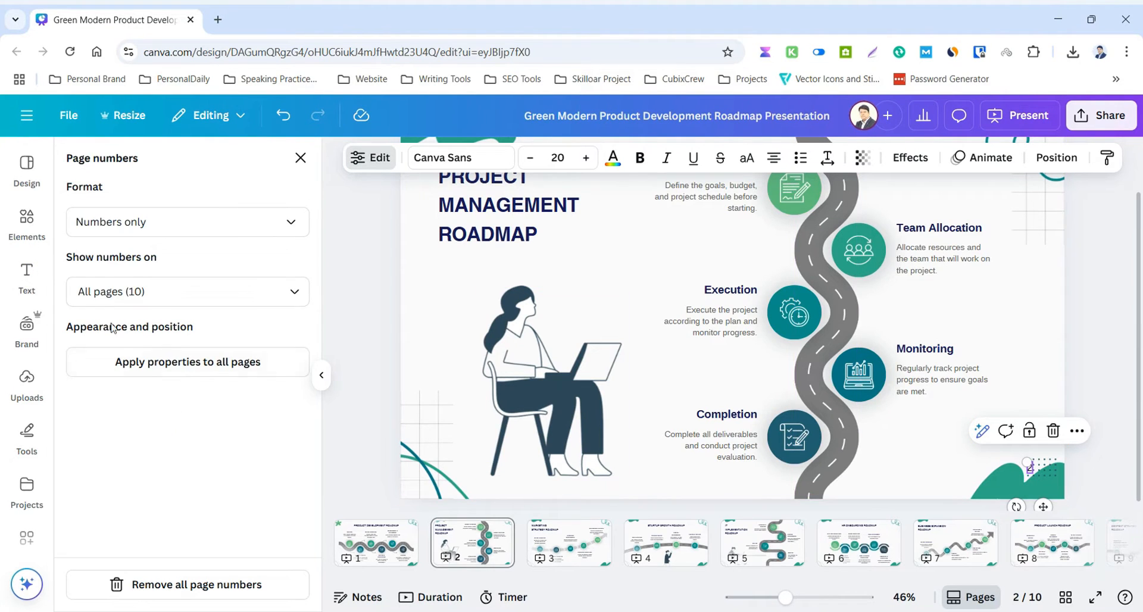
left_click(209, 224)
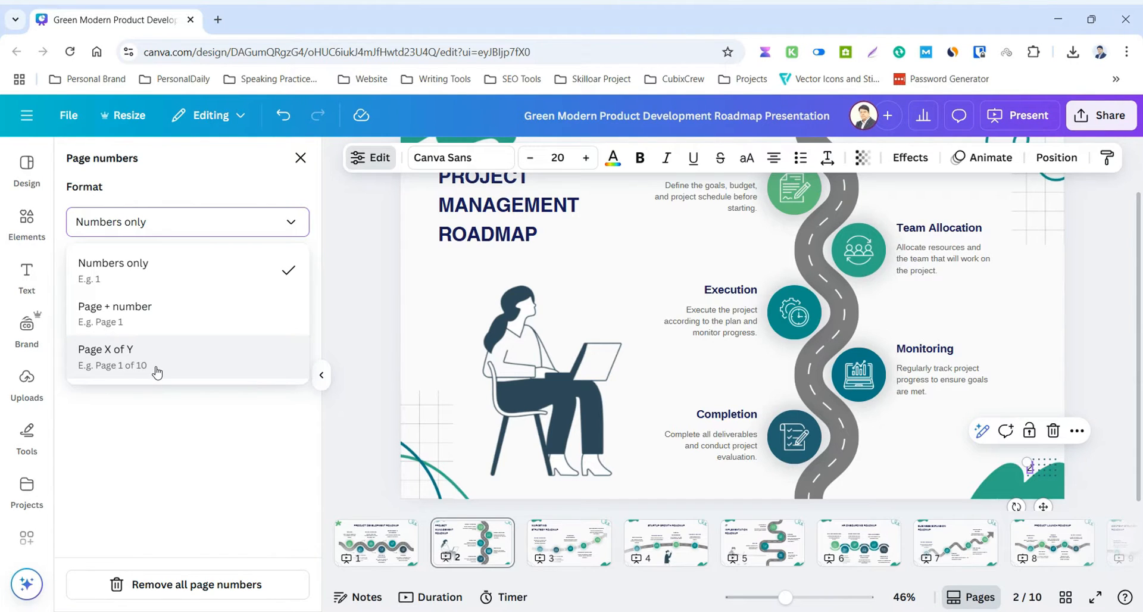
From page 4, set the page number format to Page X of Y and apply its properties to all pages.
left_click(658, 542)
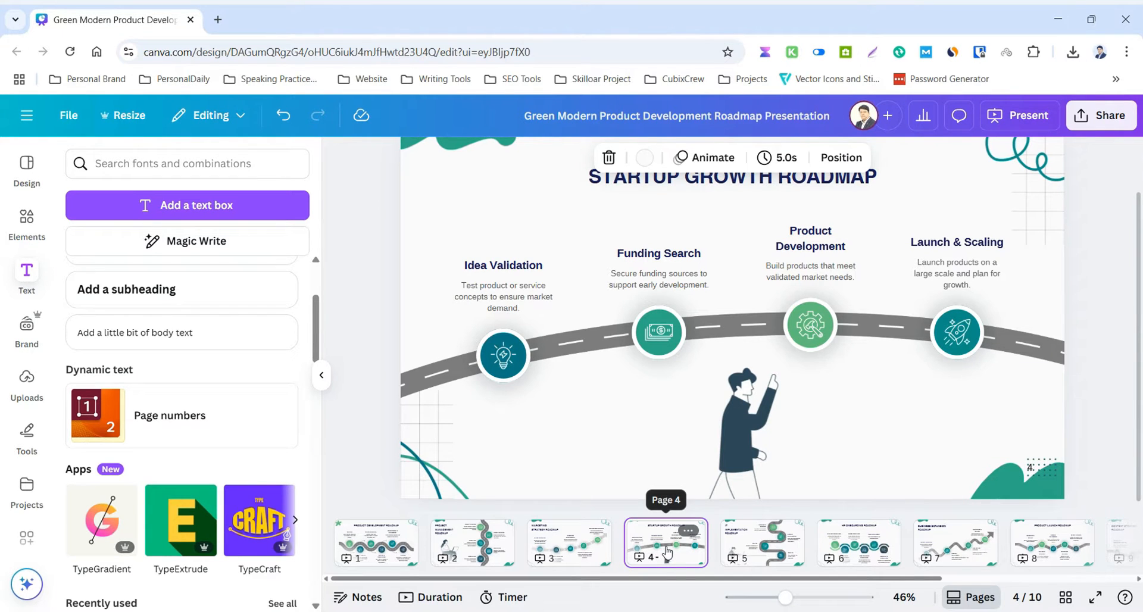
left_click(164, 419)
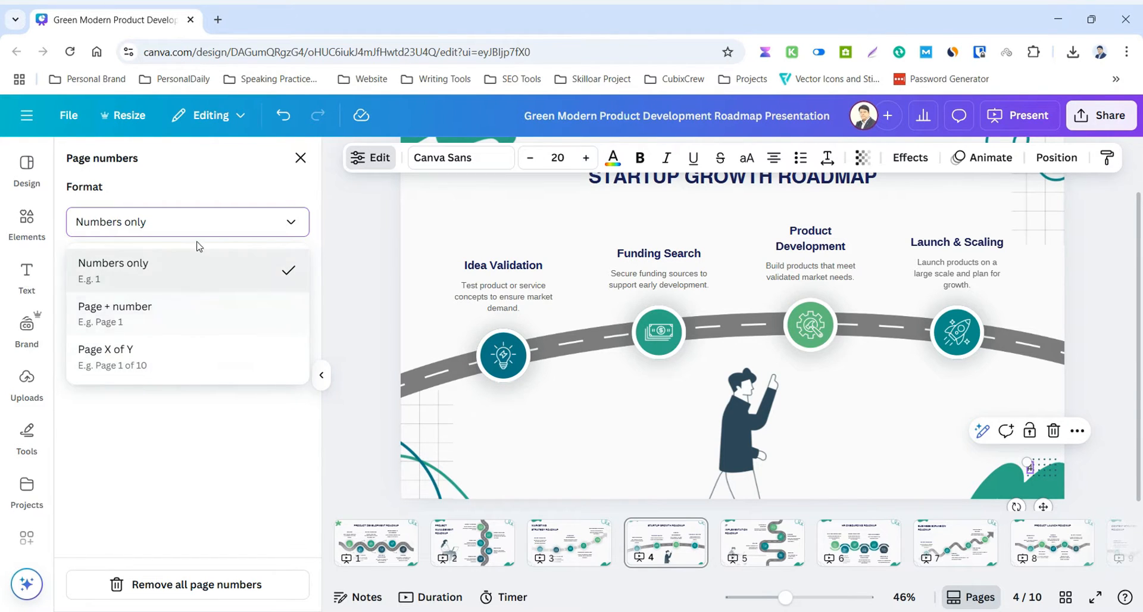
left_click(158, 364)
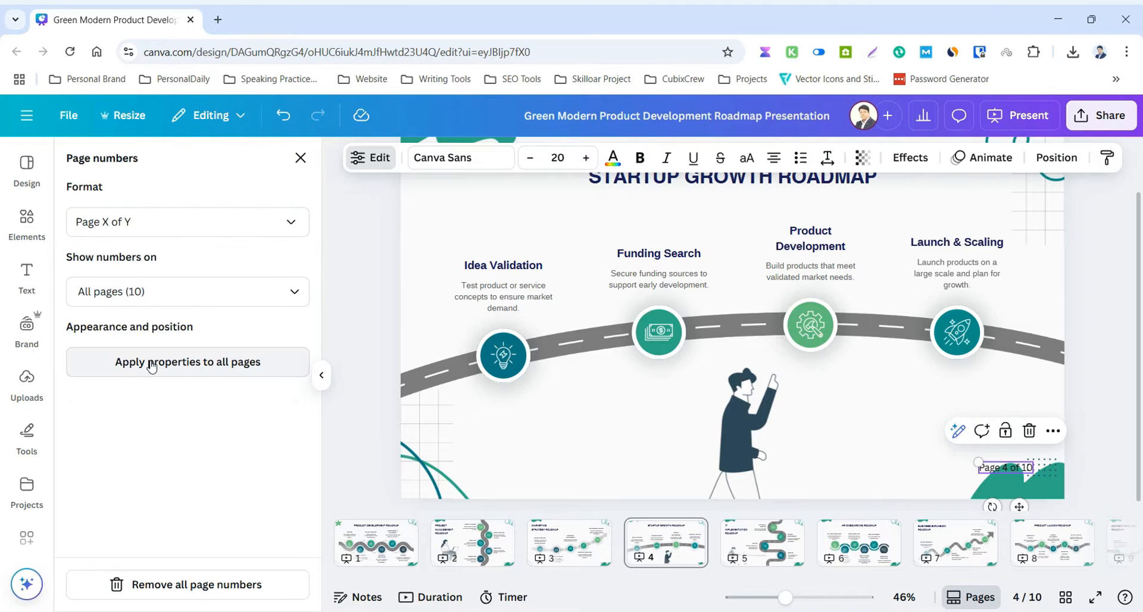
left_click(153, 366)
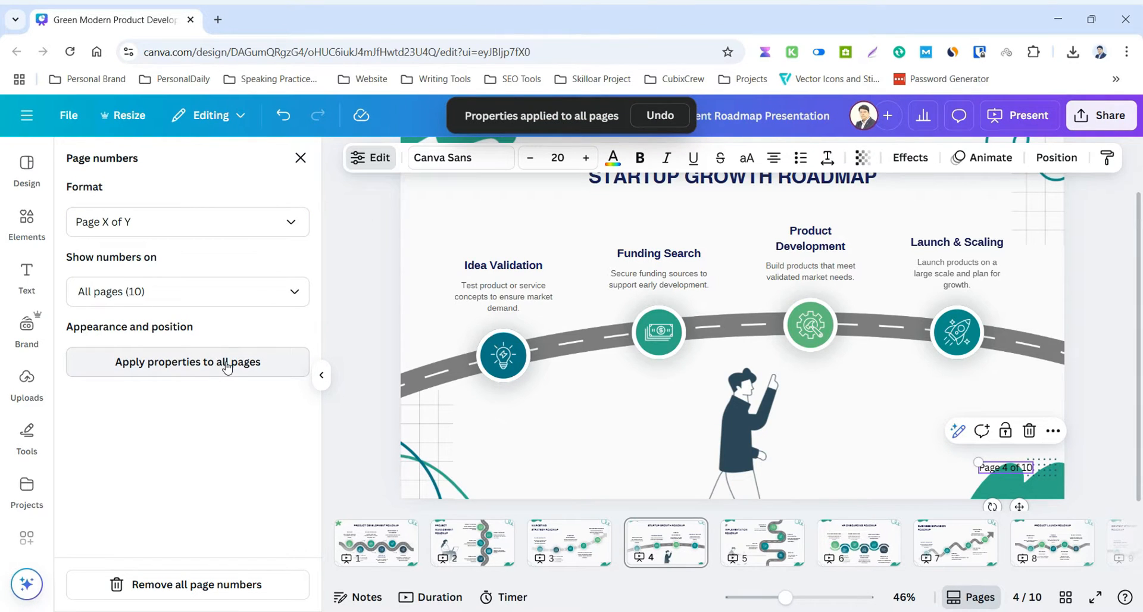
Check the page number format on pages 1 through 7.
left_click(365, 536)
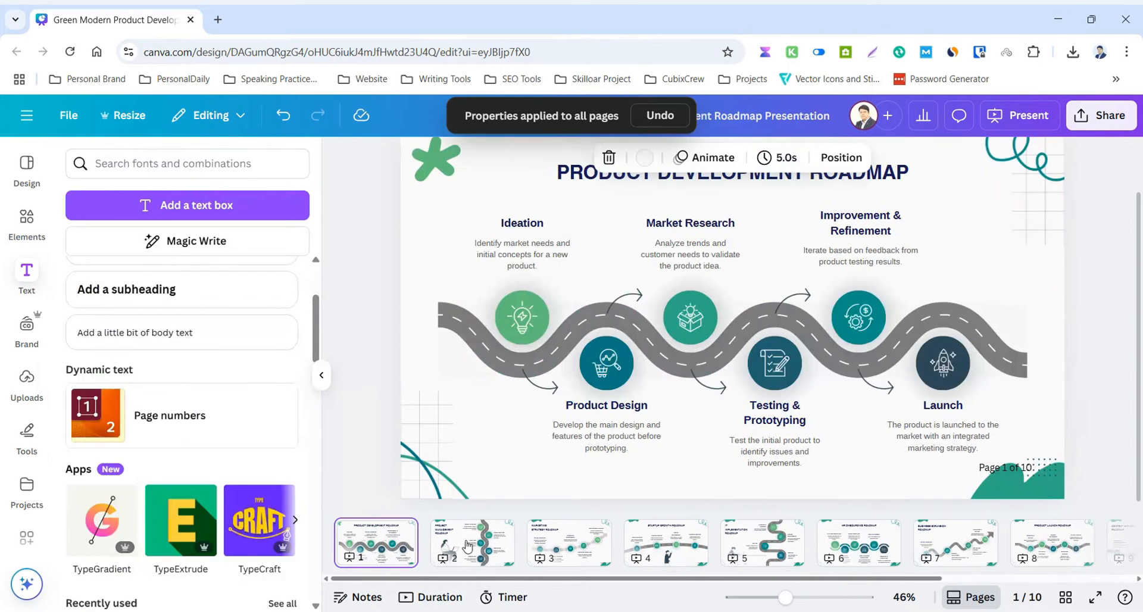
left_click(467, 546)
left_click(570, 548)
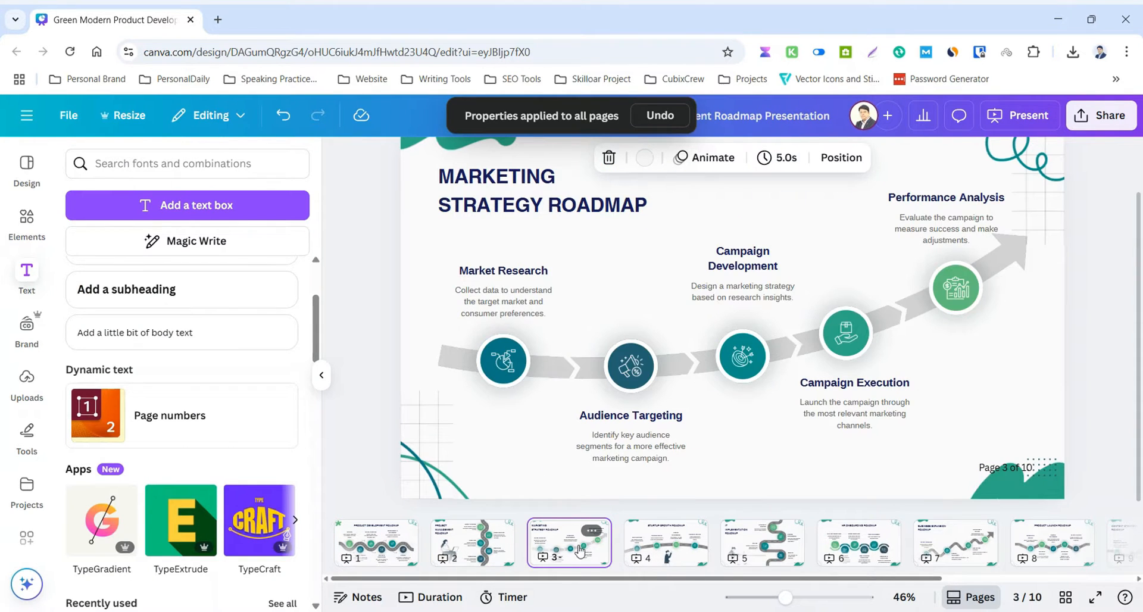
left_click(662, 546)
left_click(771, 548)
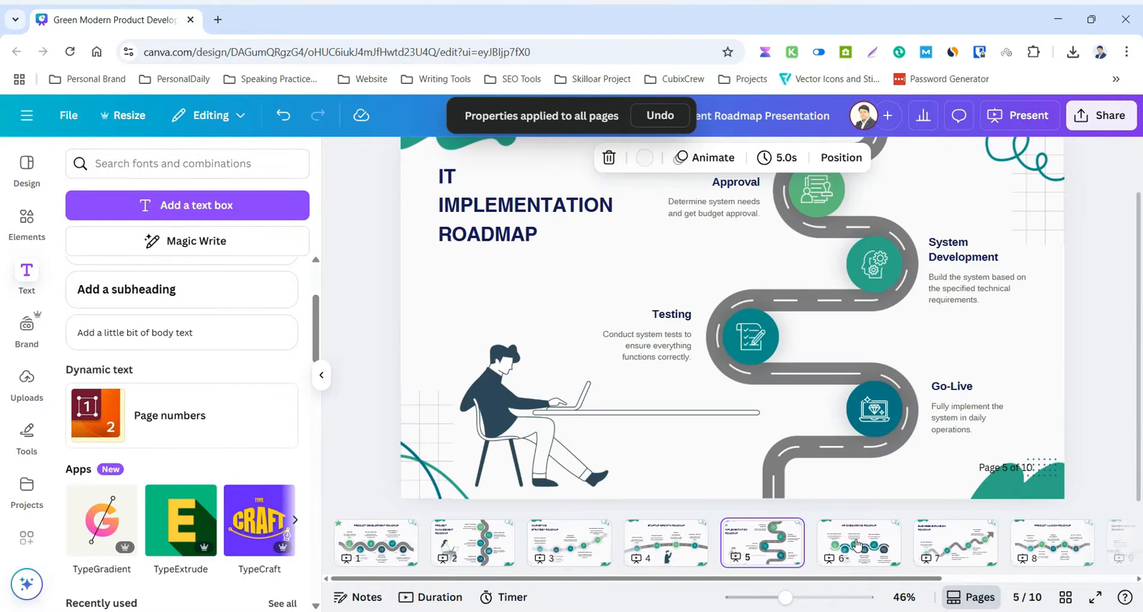
left_click(857, 545)
left_click(956, 545)
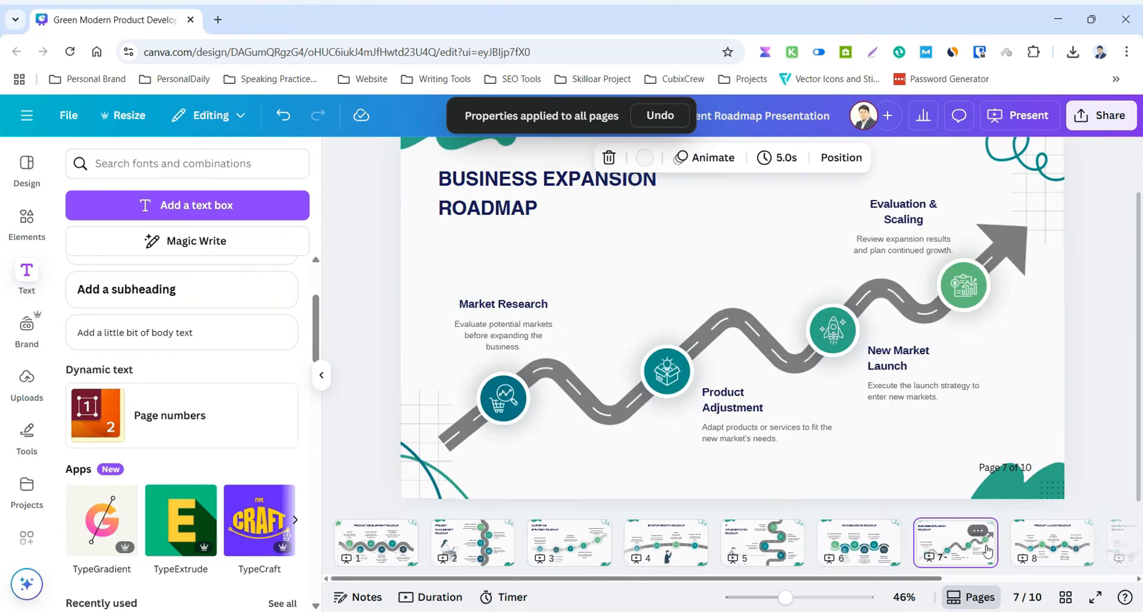
On page 8, move the page number just above the green corner shape and apply its position to all pages.
left_click(1032, 543)
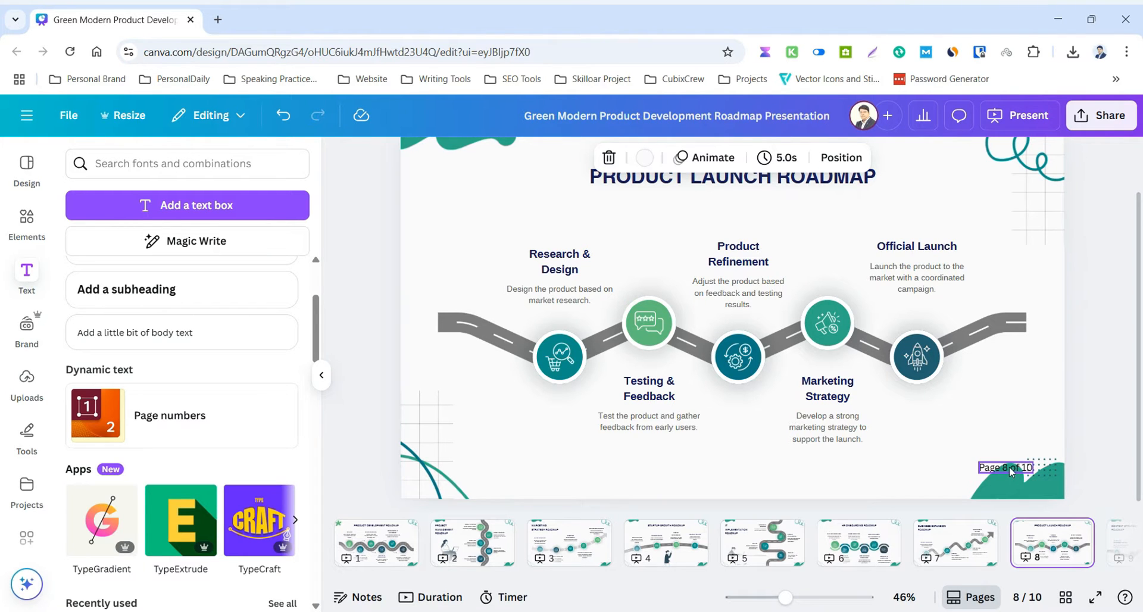
left_click_drag(1010, 471, 1023, 440)
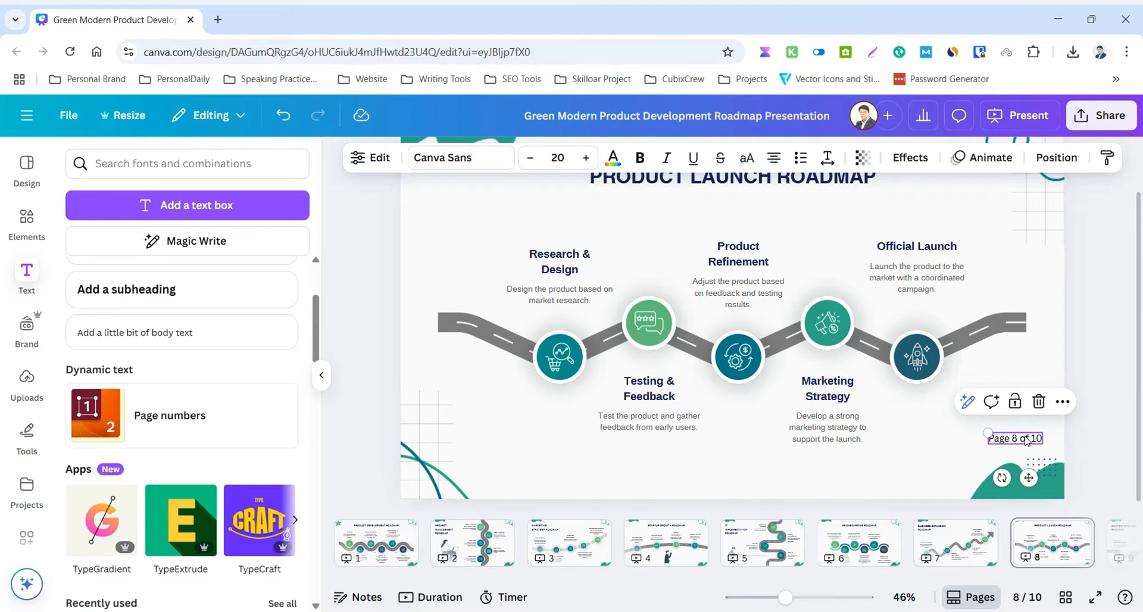
left_click(371, 158)
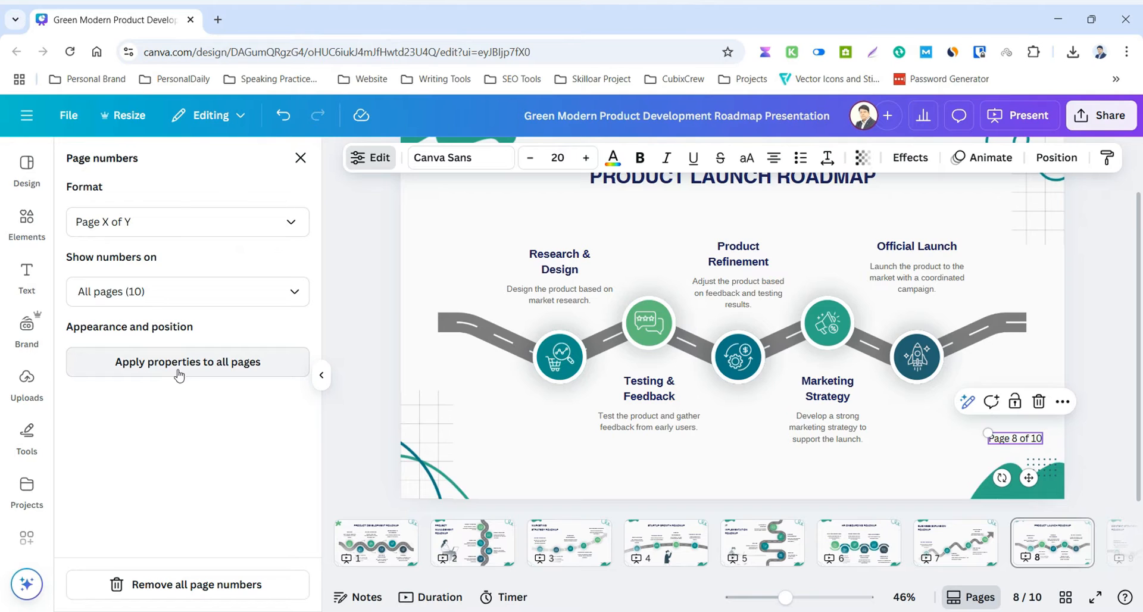
left_click(214, 372)
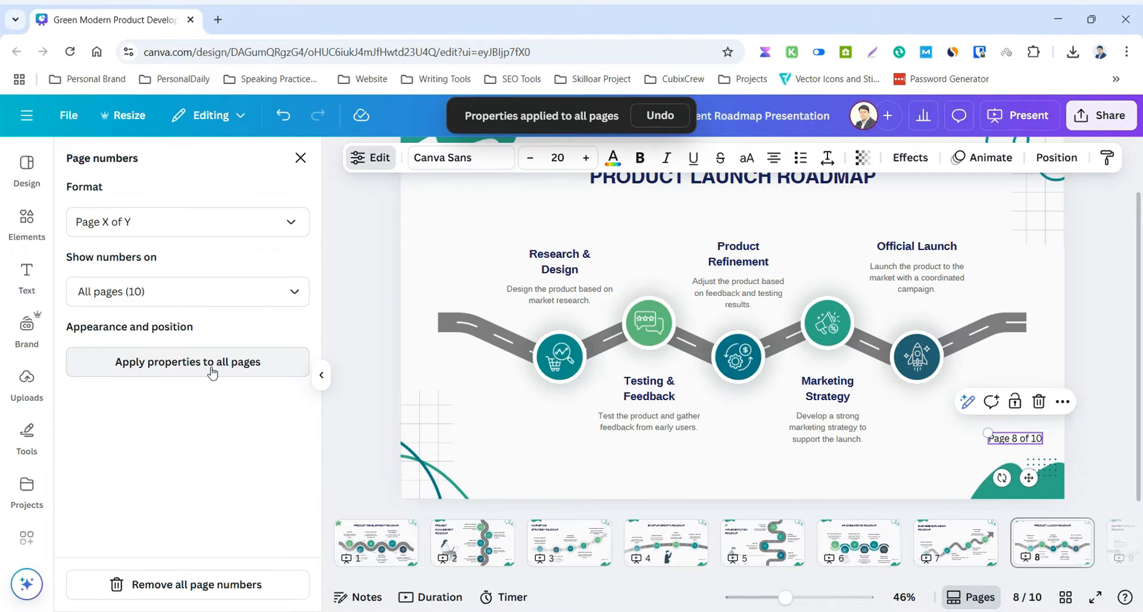
Check the page number's position on pages 1 through 5.
left_click(369, 542)
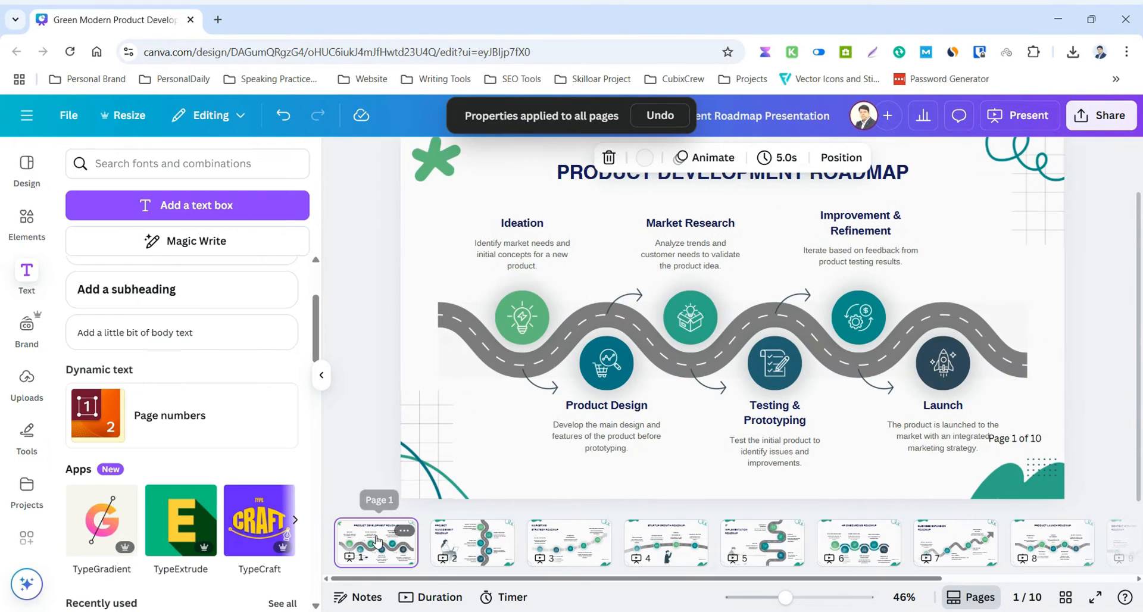
left_click(457, 539)
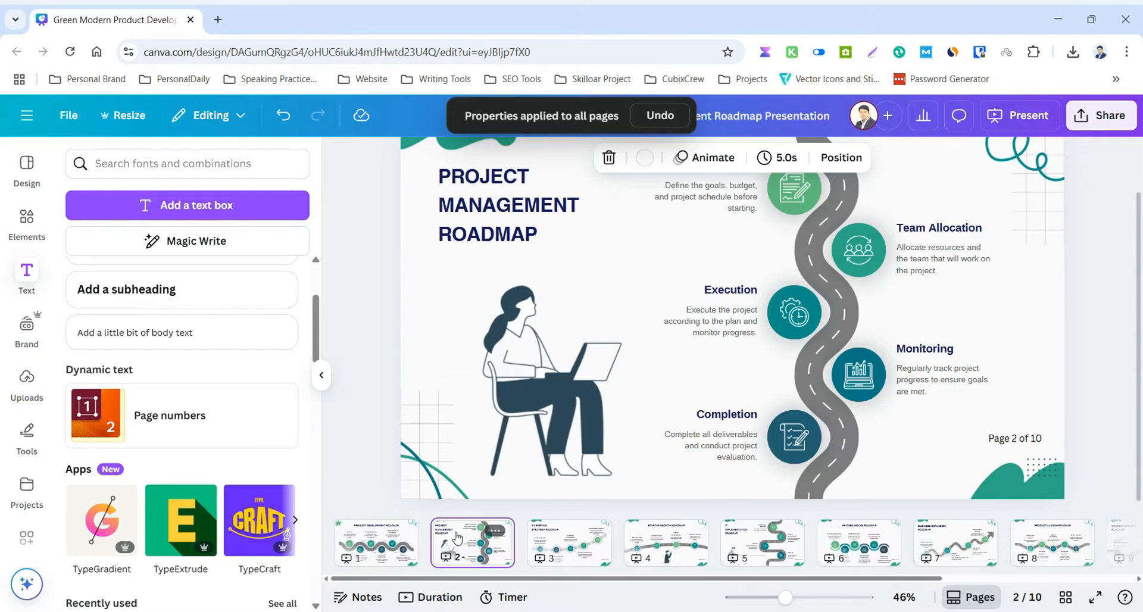
left_click(571, 547)
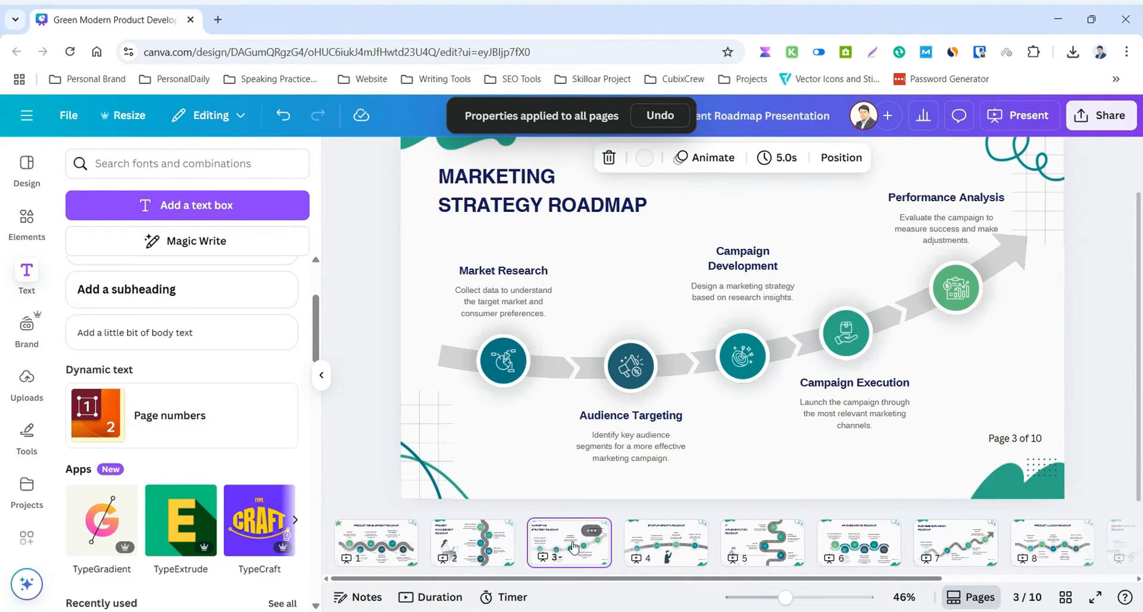
left_click(672, 544)
left_click(765, 543)
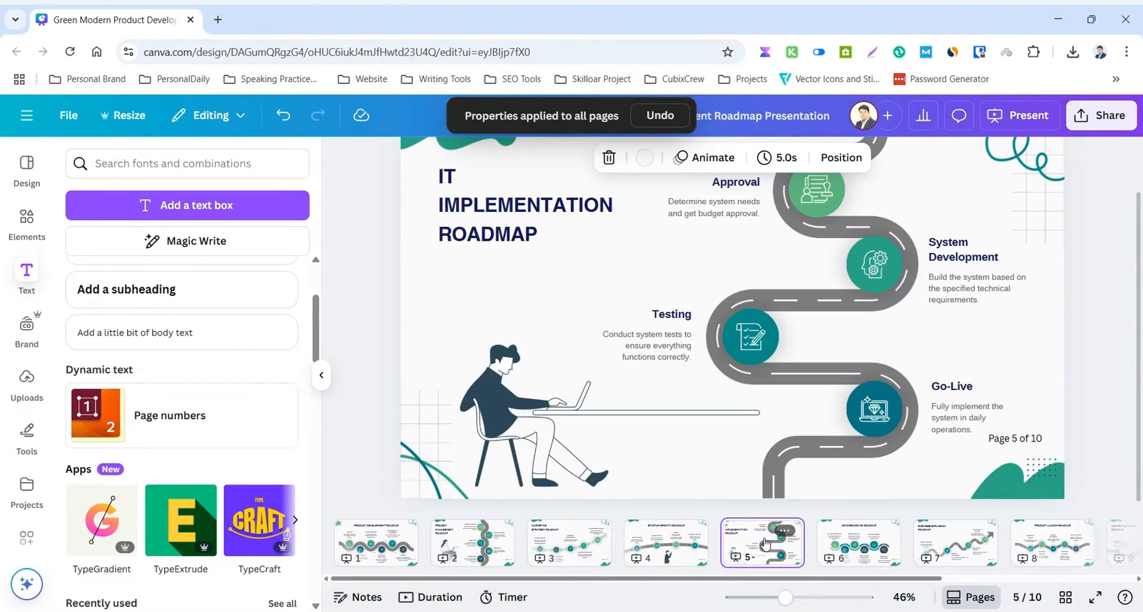
Open the page number settings from page 6 and review the list of pages on which numbers can be shown.
left_click(857, 543)
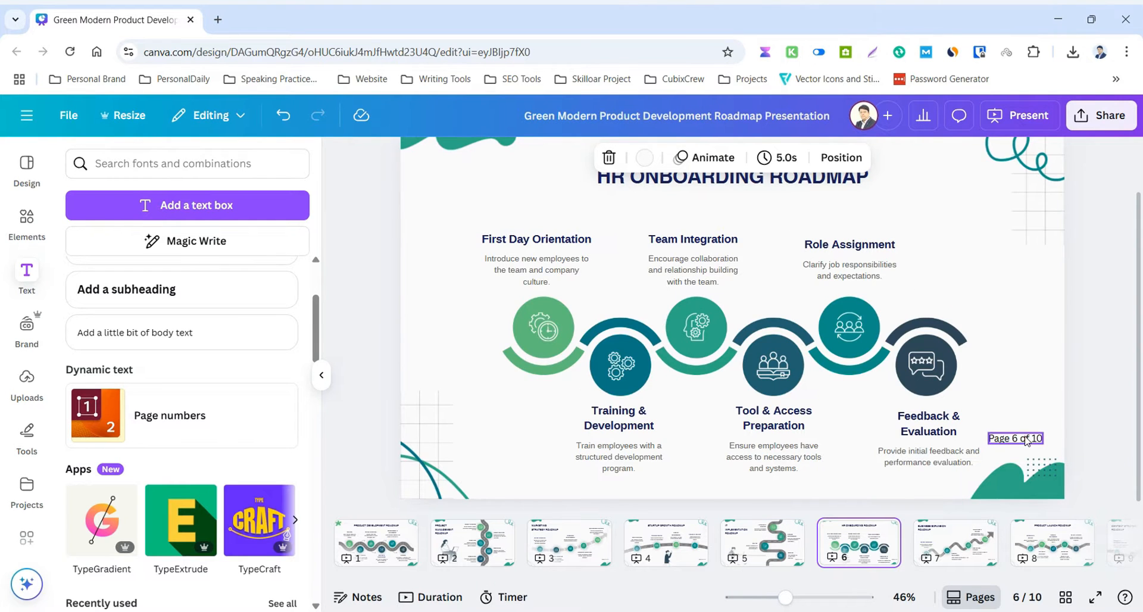
left_click(1026, 439)
left_click(372, 160)
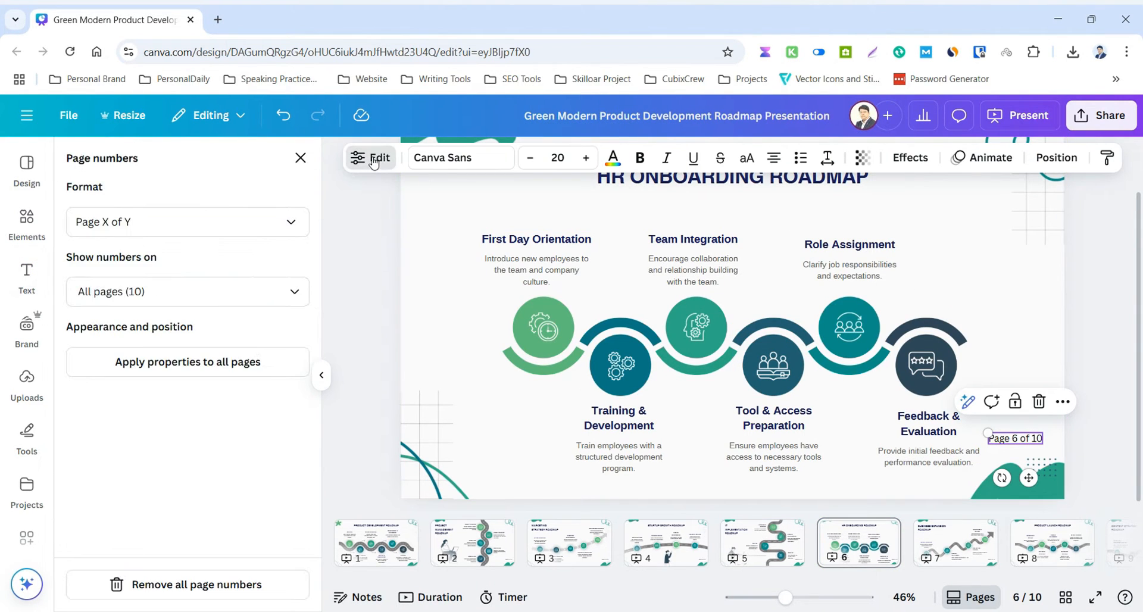
left_click(177, 301)
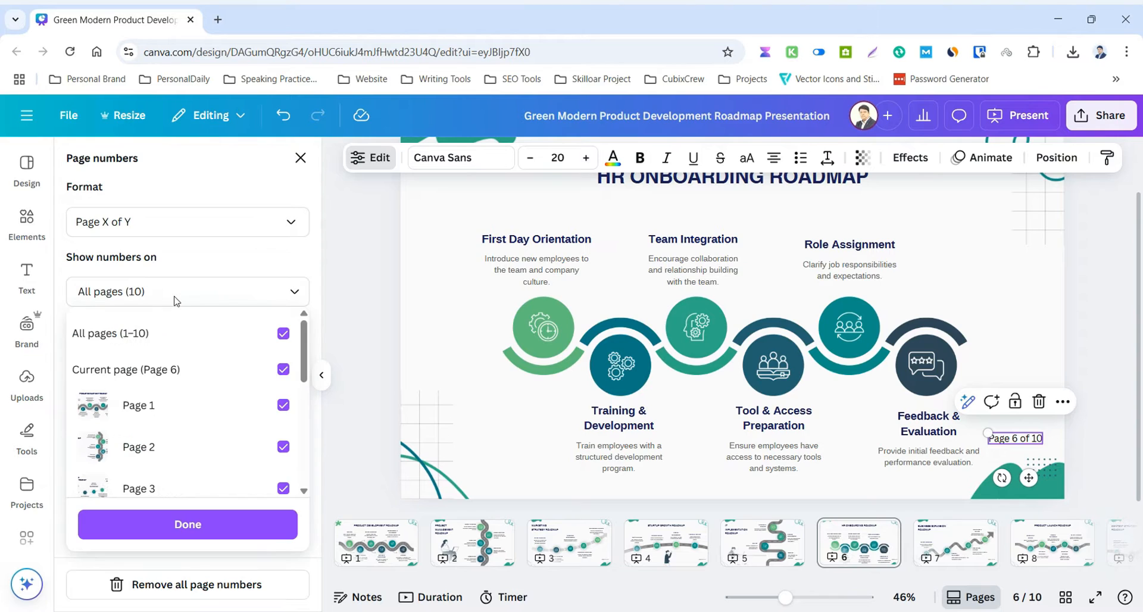
scroll(215, 446, "down", 3)
scroll(214, 444, "up", 3)
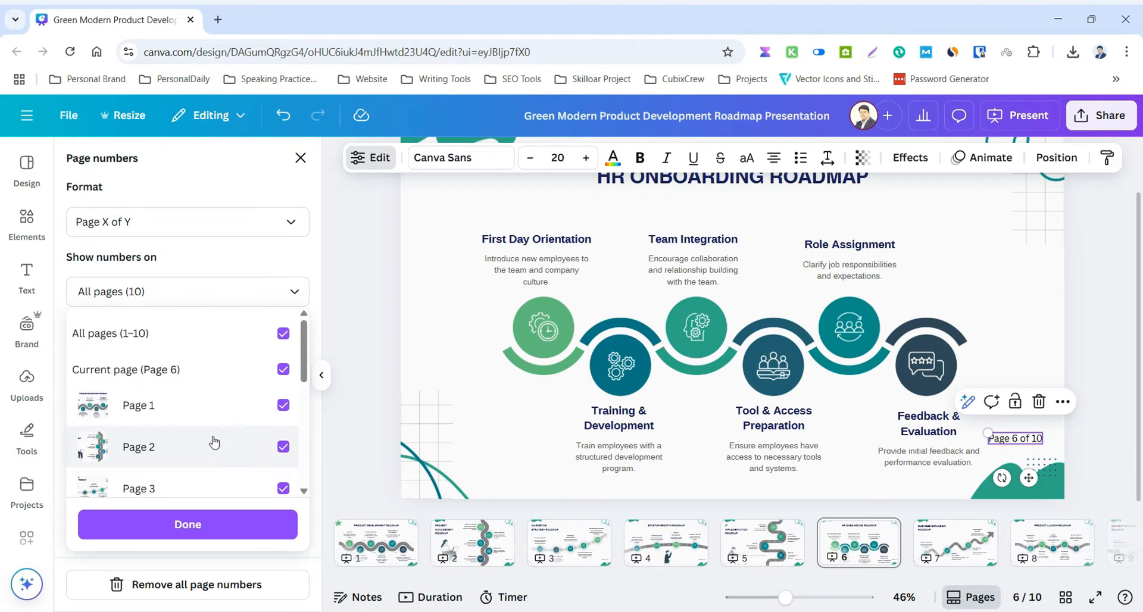
scroll(196, 416, "down", 5)
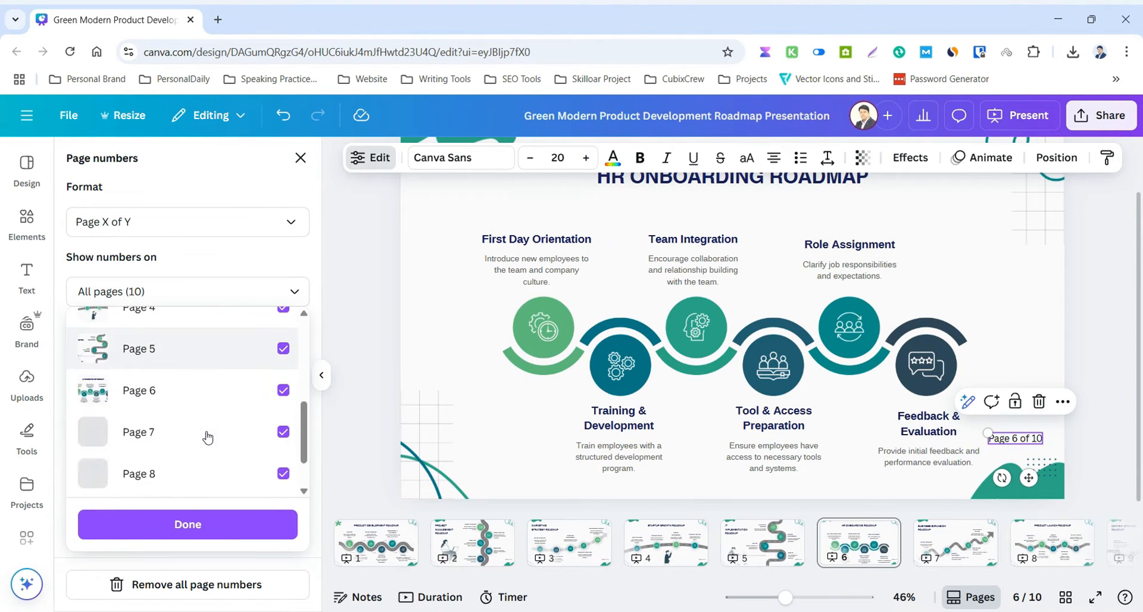
scroll(178, 470, "up", 5)
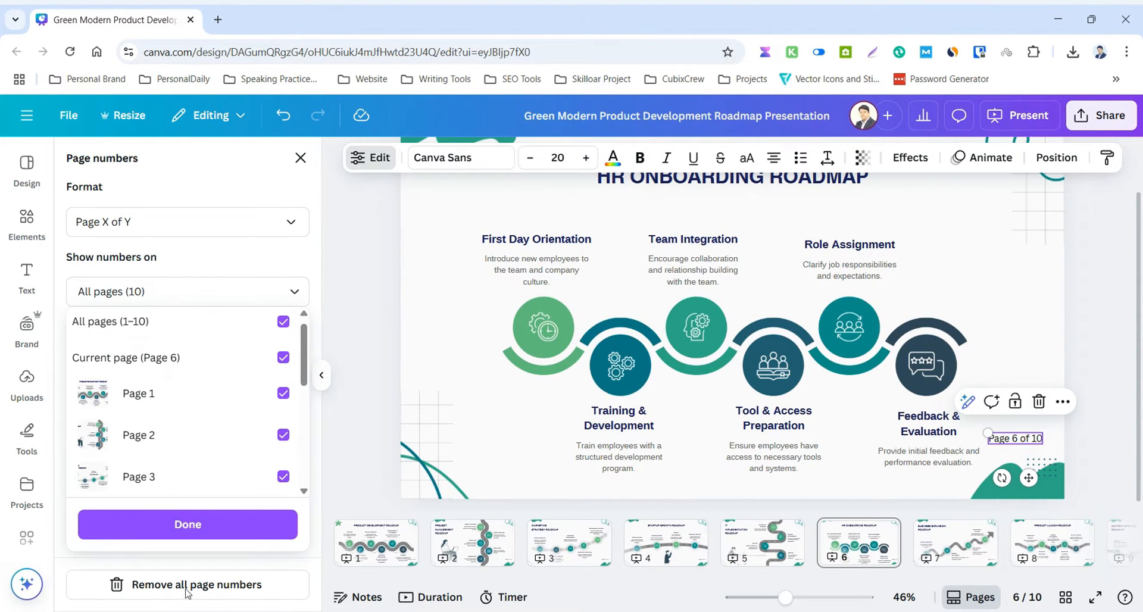
left_click(233, 194)
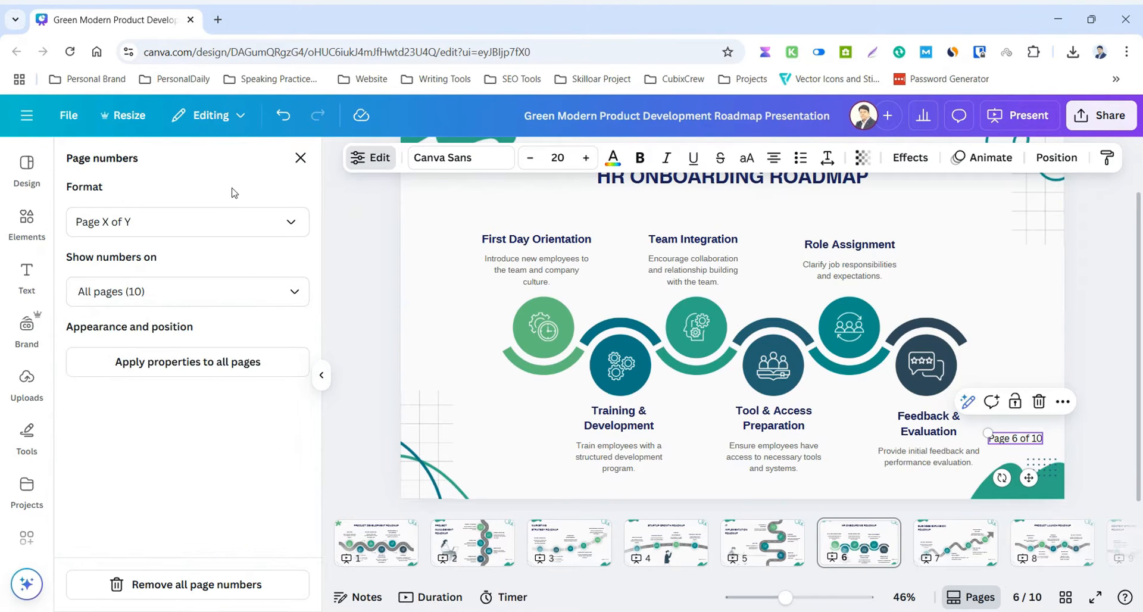
Deselect the page number and go to page 8, Product Launch Roadmap, to view its page number.
left_click(1094, 367)
left_click(1088, 383)
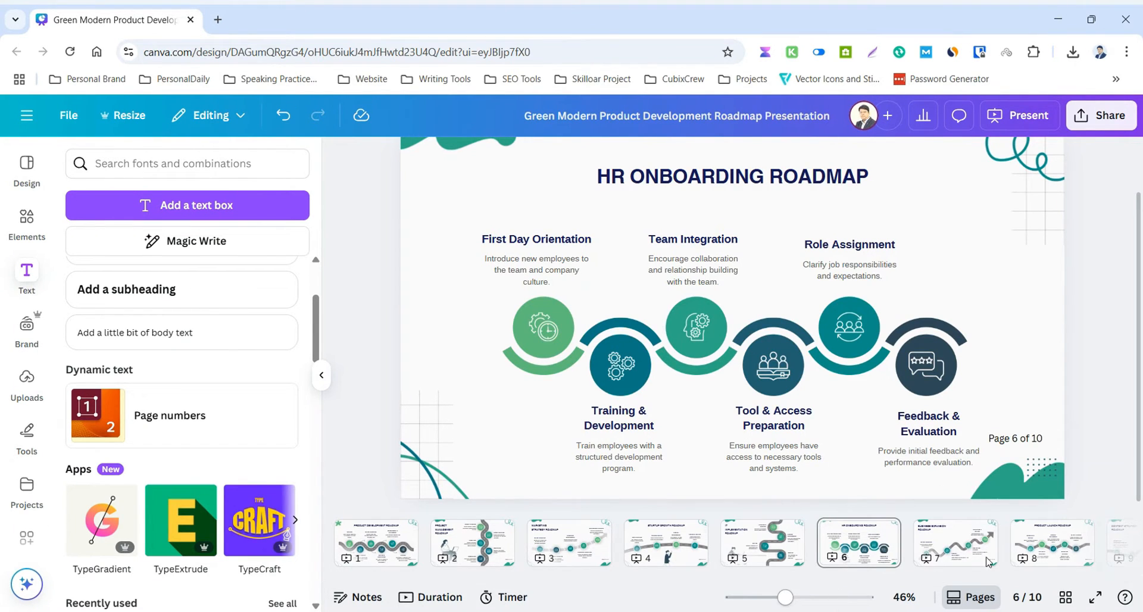
left_click(1040, 553)
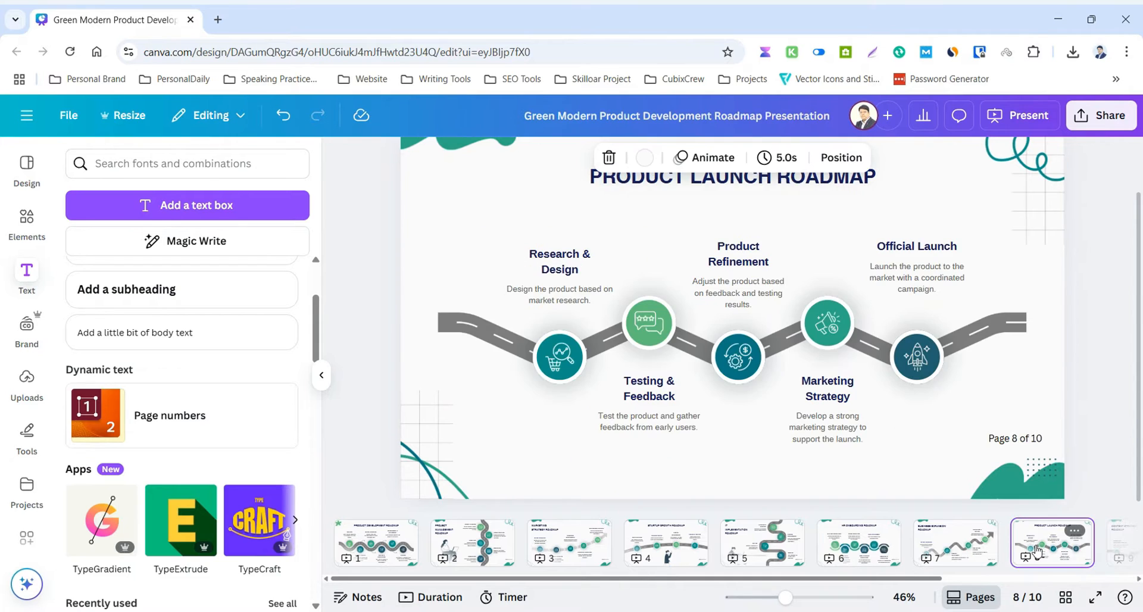
Add a blank page at the end of the presentation, after page 10, Sales Process Roadmap.
key("Right")
key("Right")
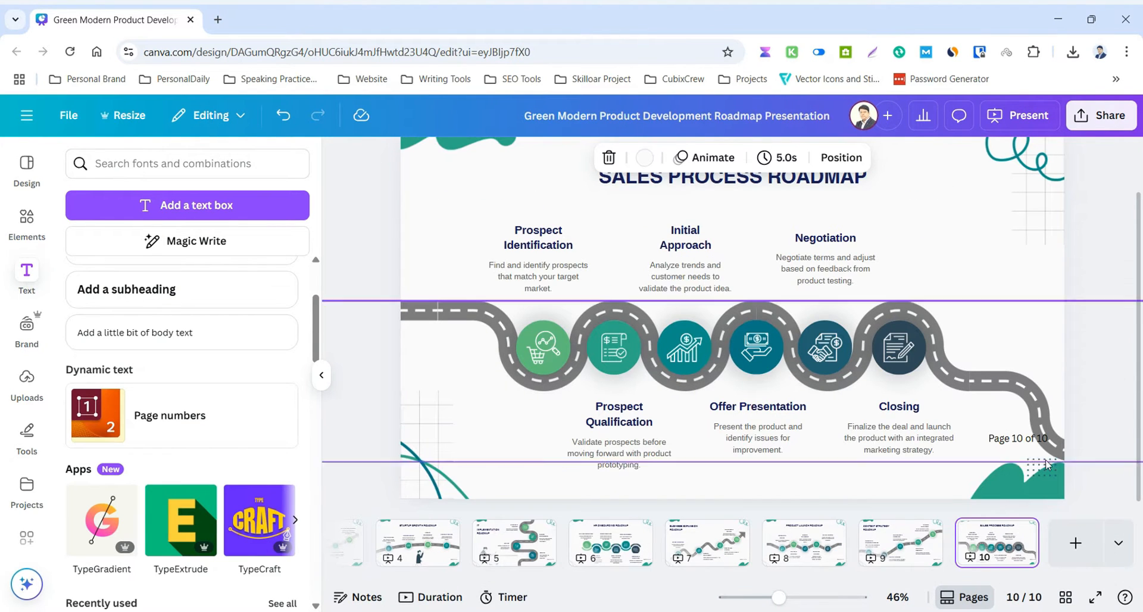
left_click(1076, 543)
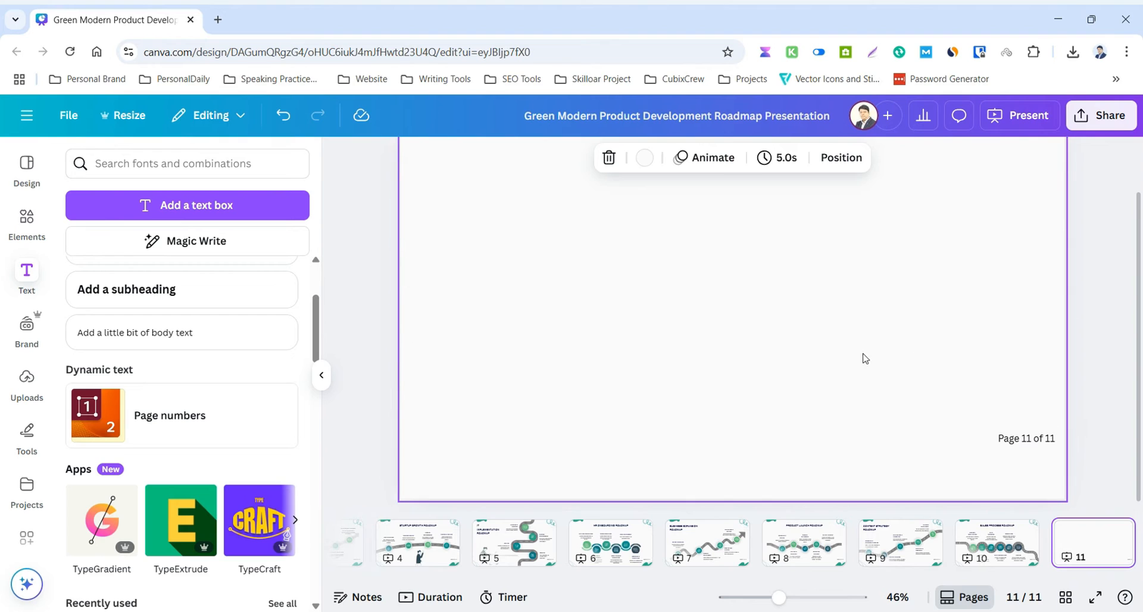
left_click(814, 368)
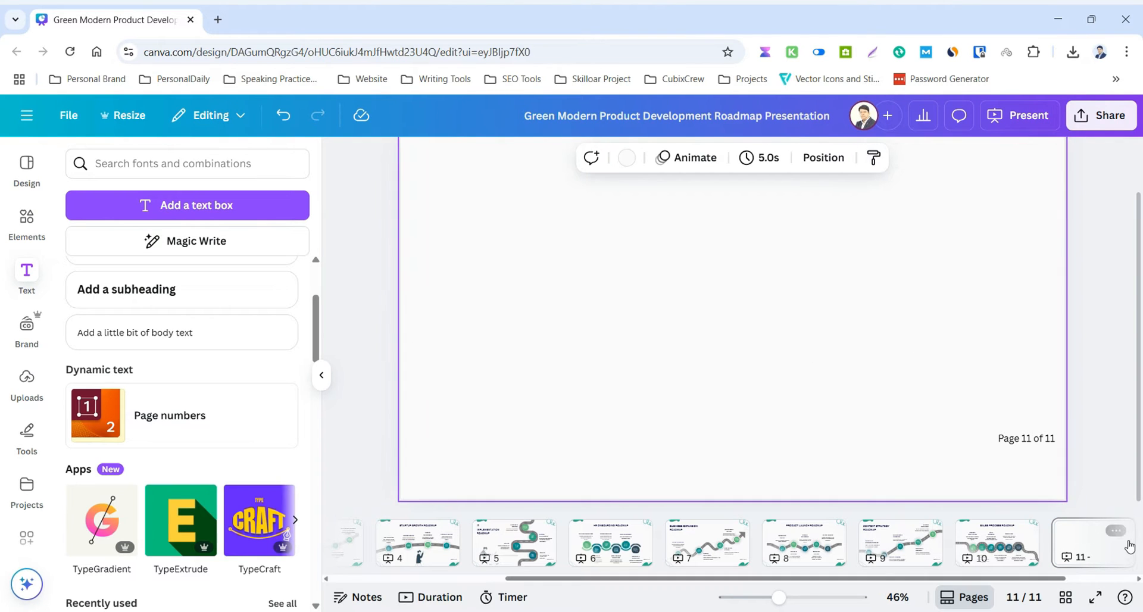
Check the page numbers on pages 9 and 10 for the page total including the added page.
left_click(1115, 530)
left_click(887, 547)
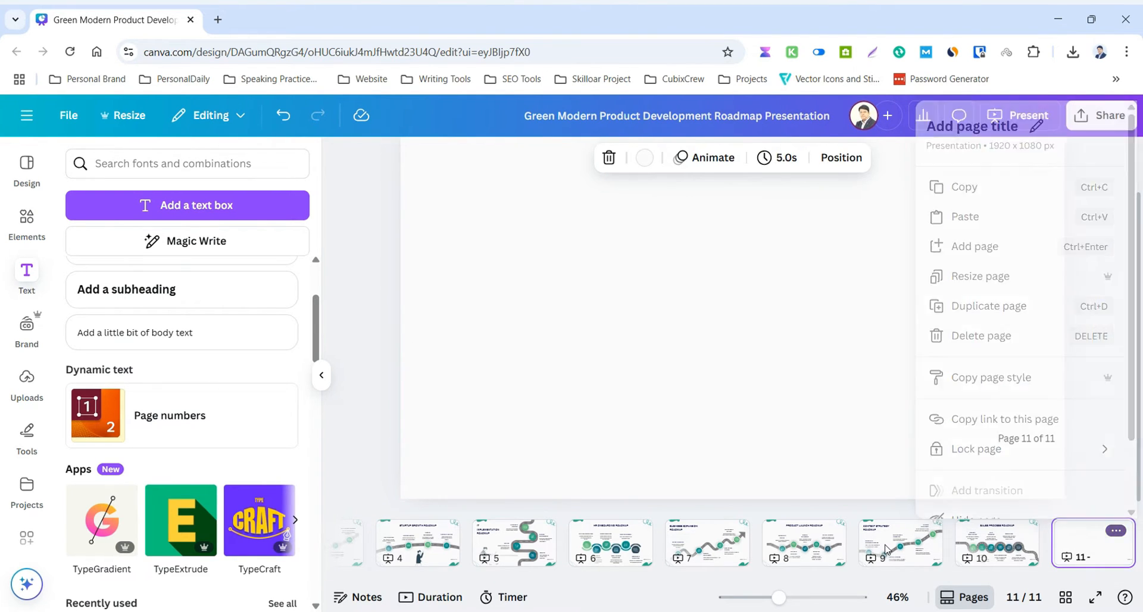
left_click(887, 547)
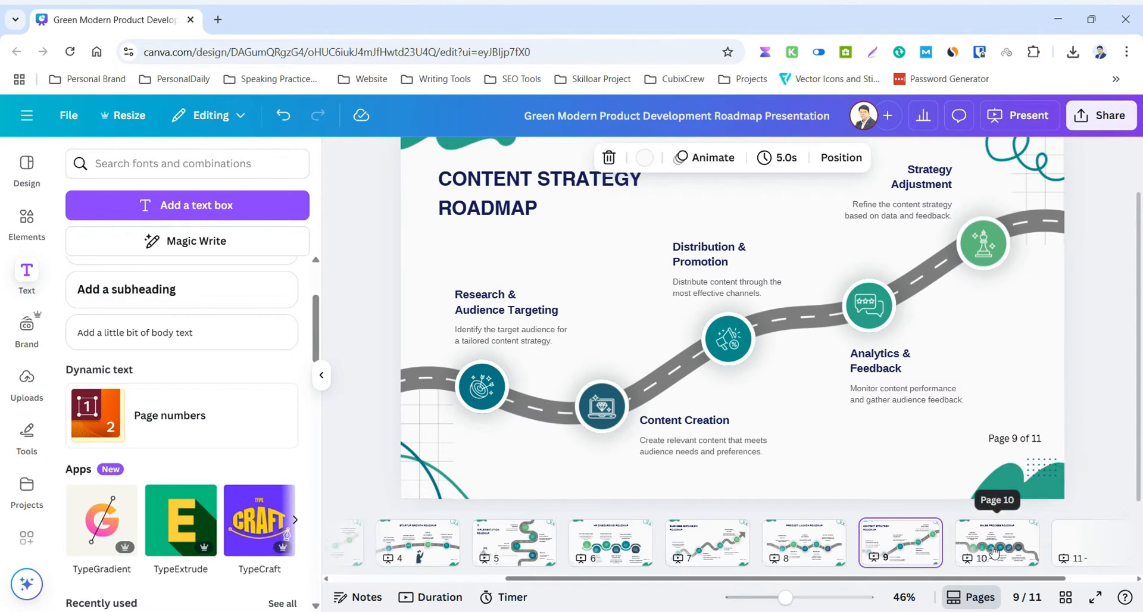
scroll(1013, 457, "down", 2)
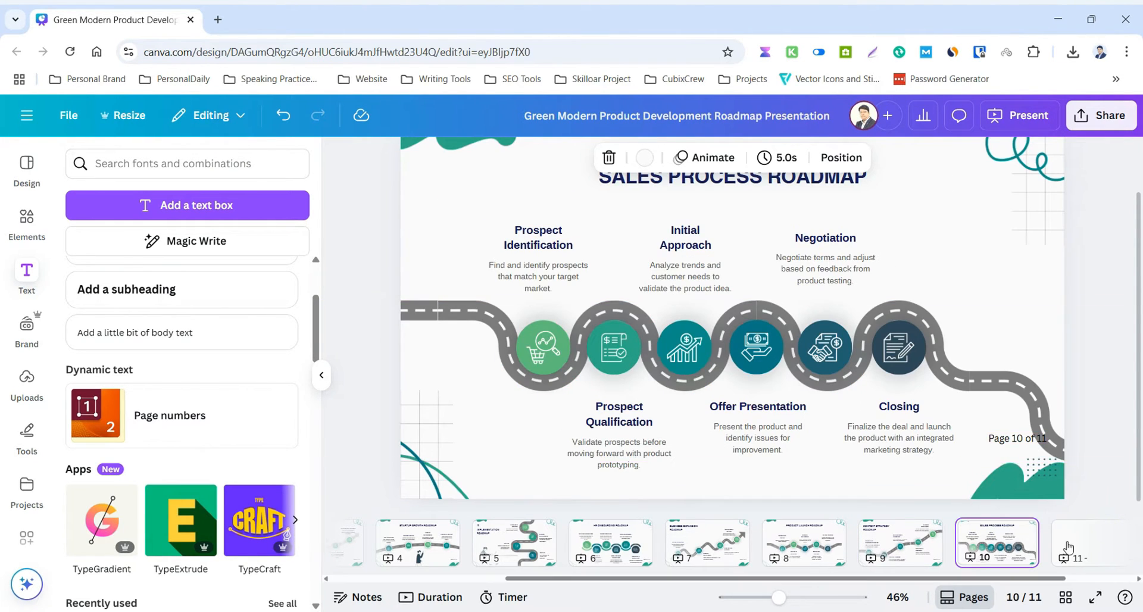
Delete the blank page 11 at the end of the presentation.
left_click(1122, 543)
left_click(1117, 531)
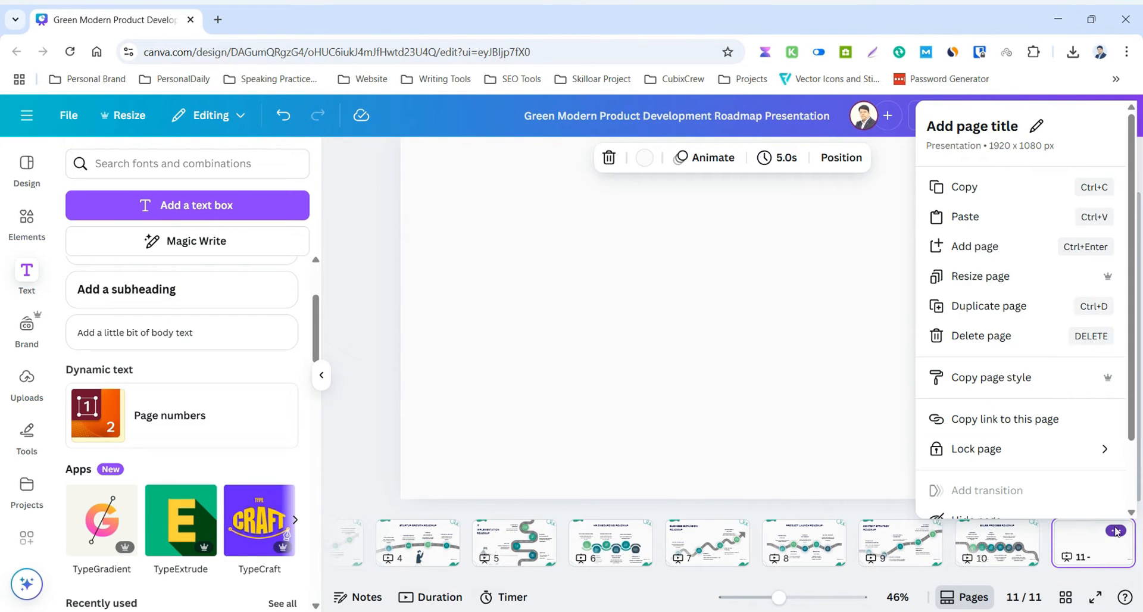
scroll(990, 335, "down", 1)
scroll(959, 465, "up", 1)
left_click(981, 336)
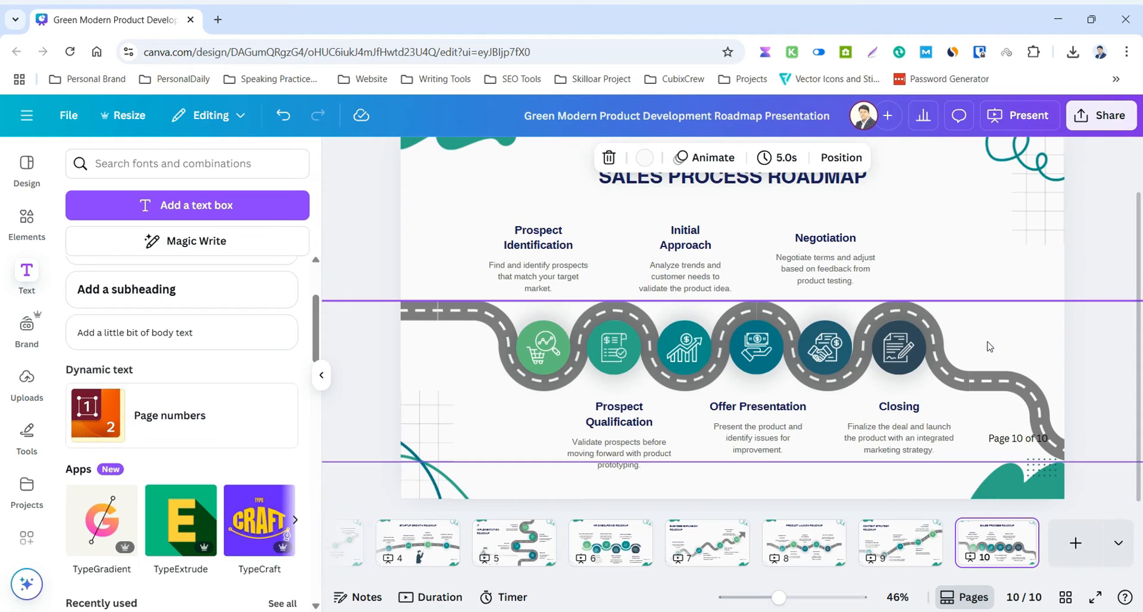
On page 9, set the page number's font to League Spartan and apply its properties to all pages.
left_click(895, 551)
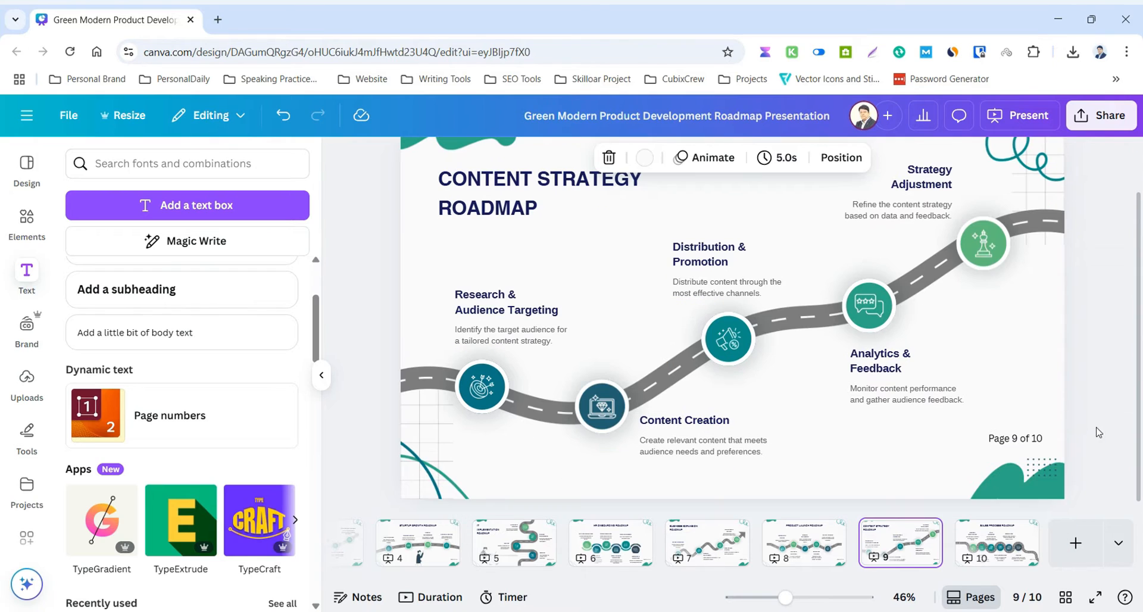
left_click(1030, 444)
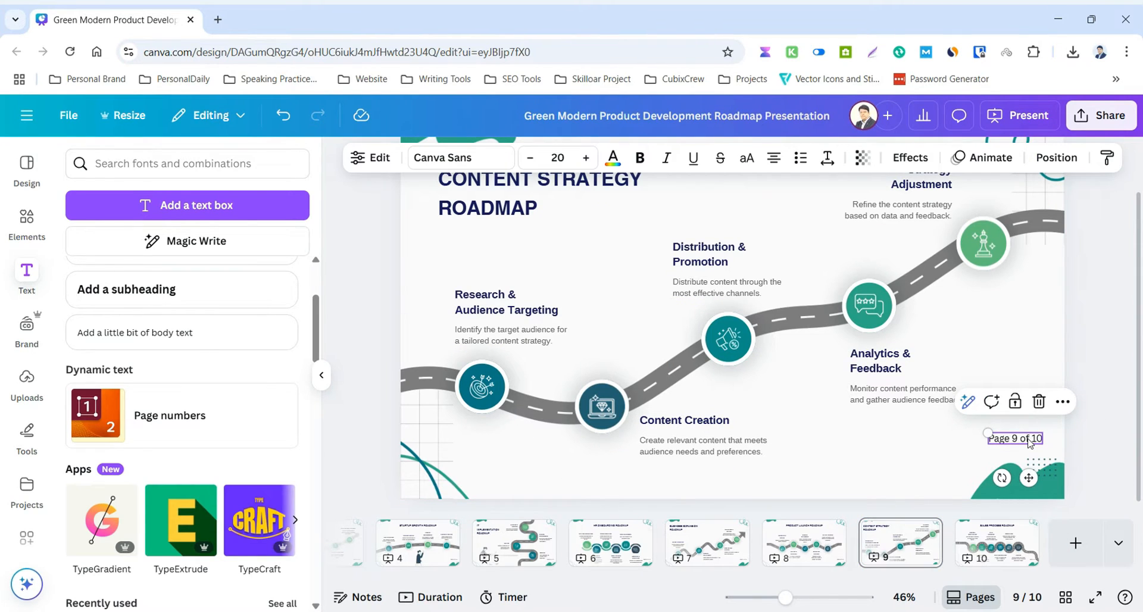
left_click(1030, 443)
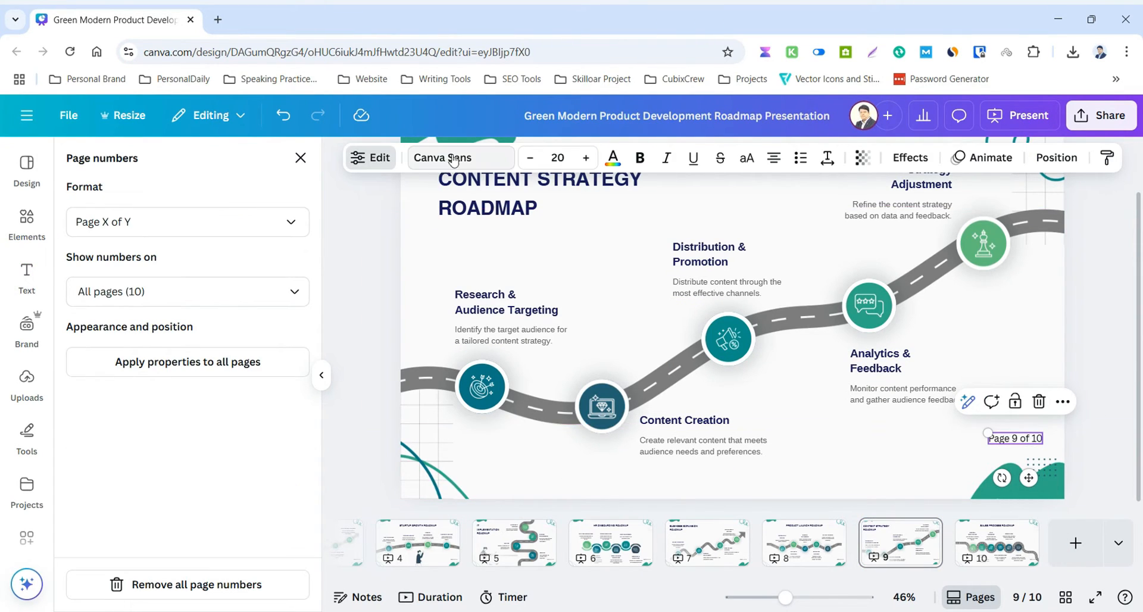
left_click(482, 162)
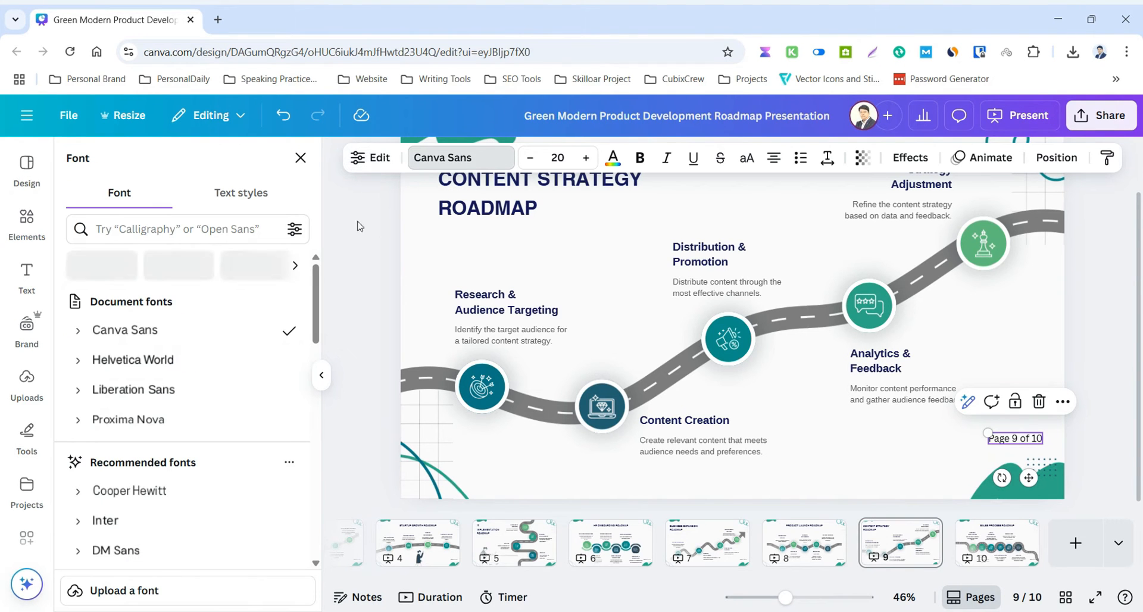
scroll(196, 375, "down", 4)
scroll(196, 393, "down", 8)
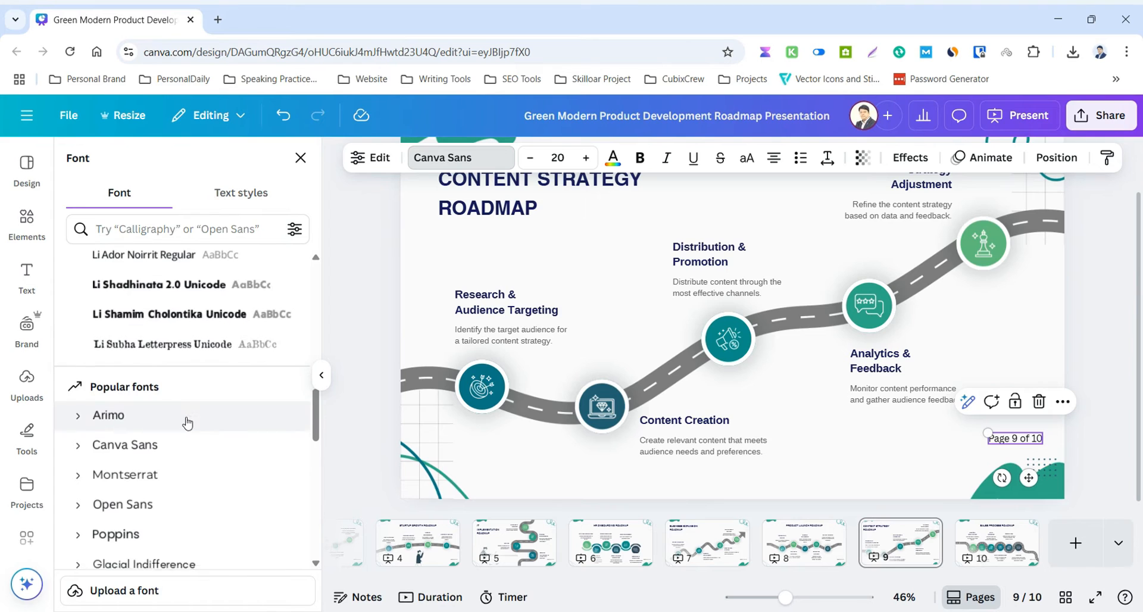
scroll(158, 416, "down", 3)
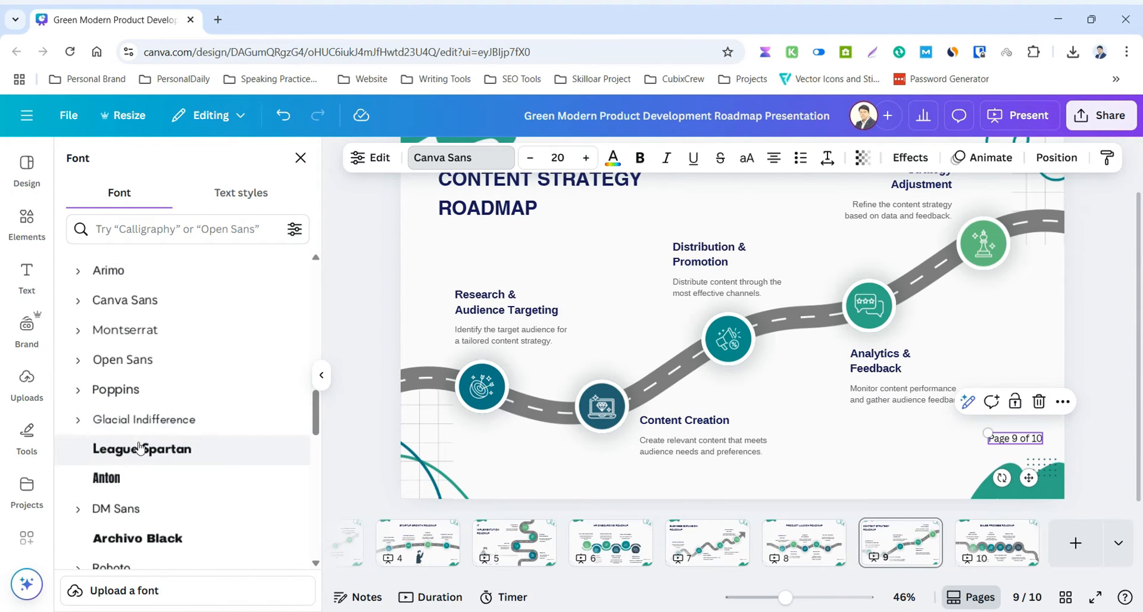
left_click(153, 456)
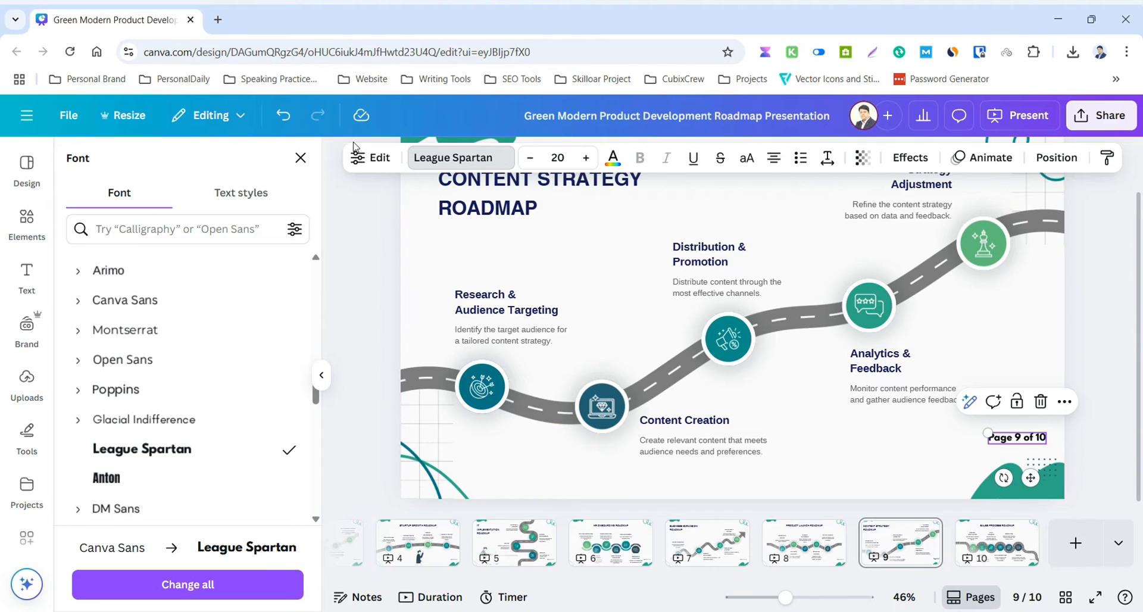
left_click(369, 159)
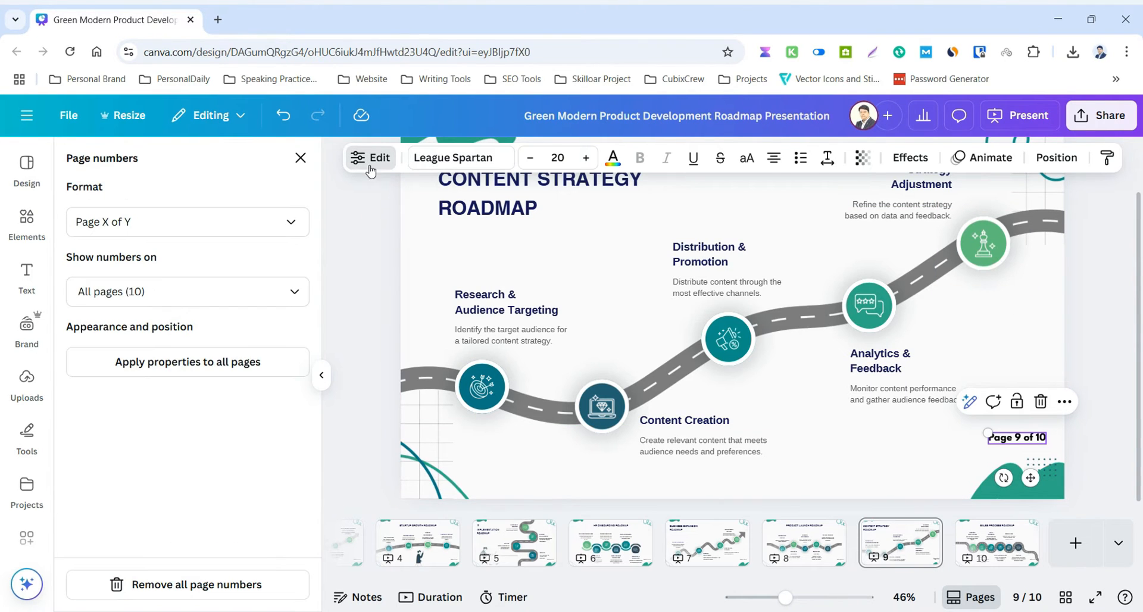
left_click(199, 371)
Check the page number's font on pages 2 through 6.
left_click(422, 542)
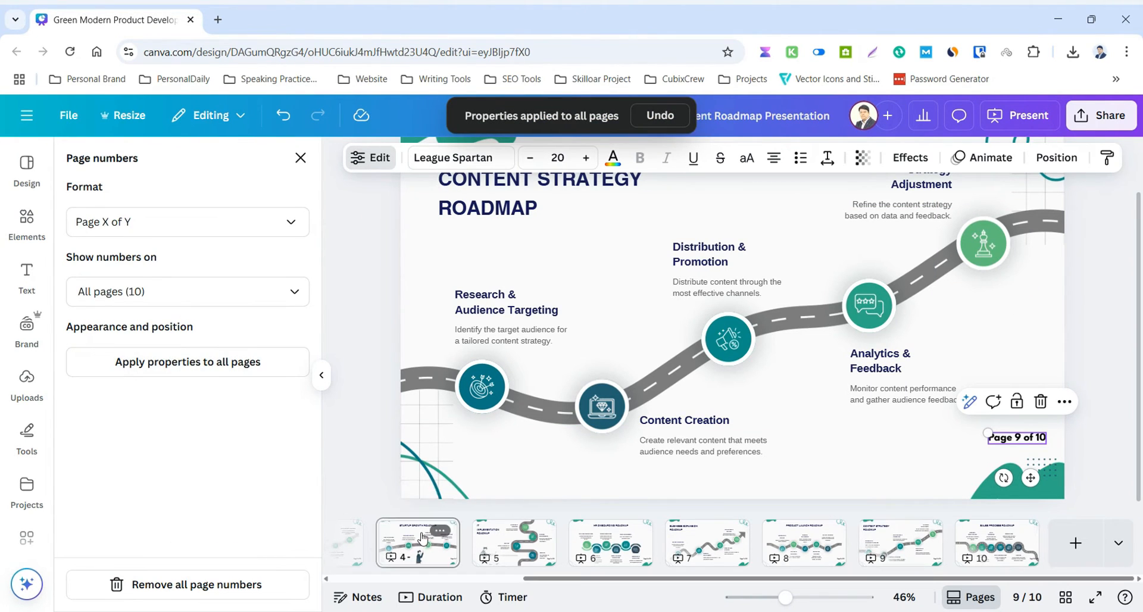
left_click(470, 541)
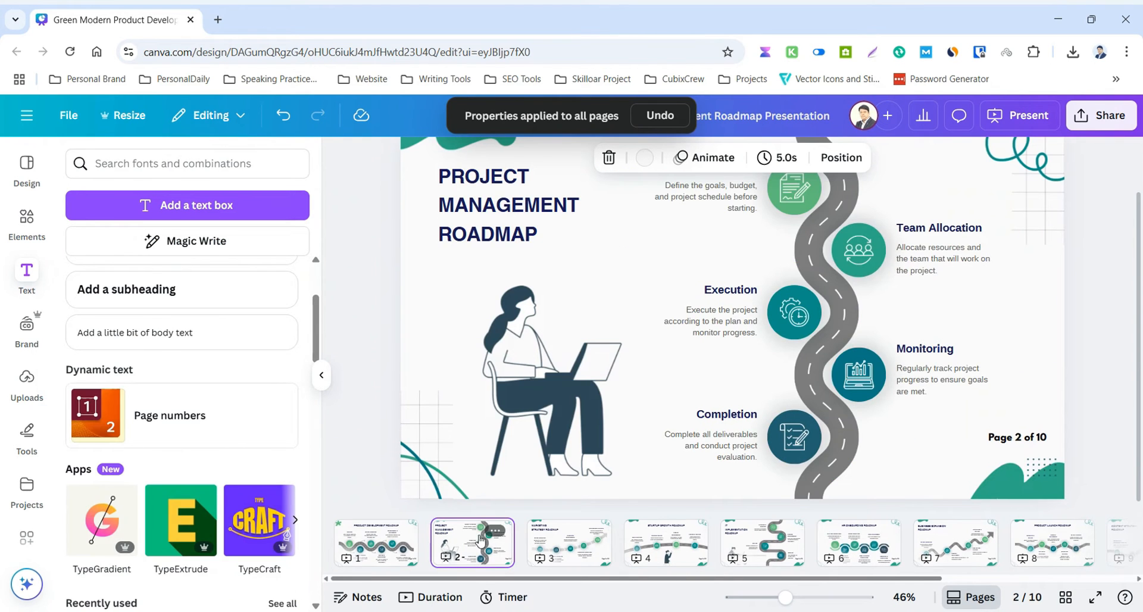
left_click(572, 541)
left_click(647, 541)
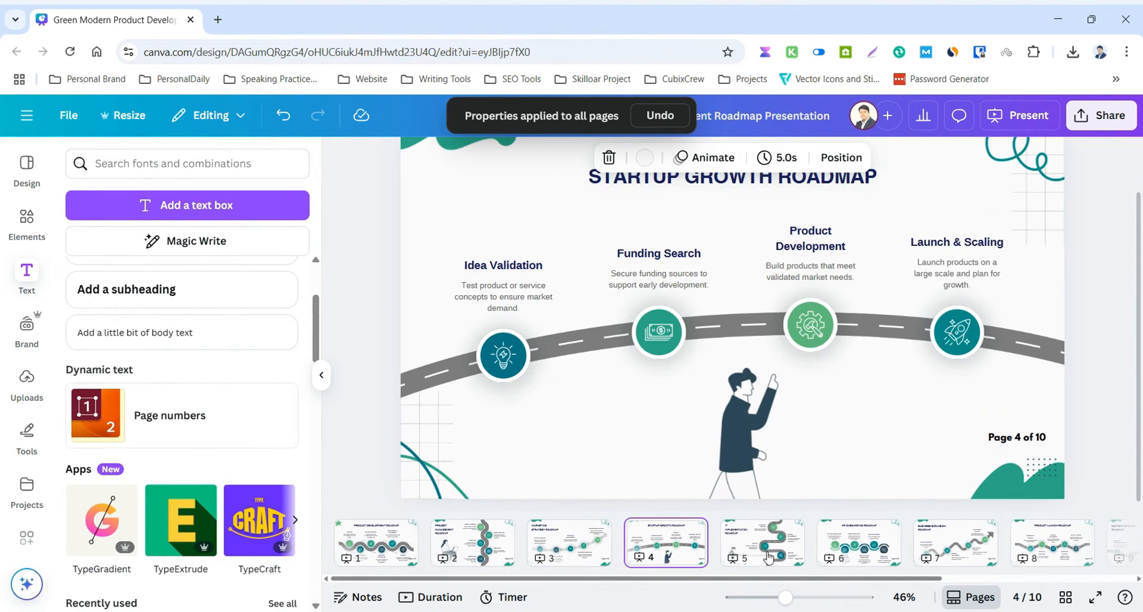
left_click(768, 543)
left_click(851, 536)
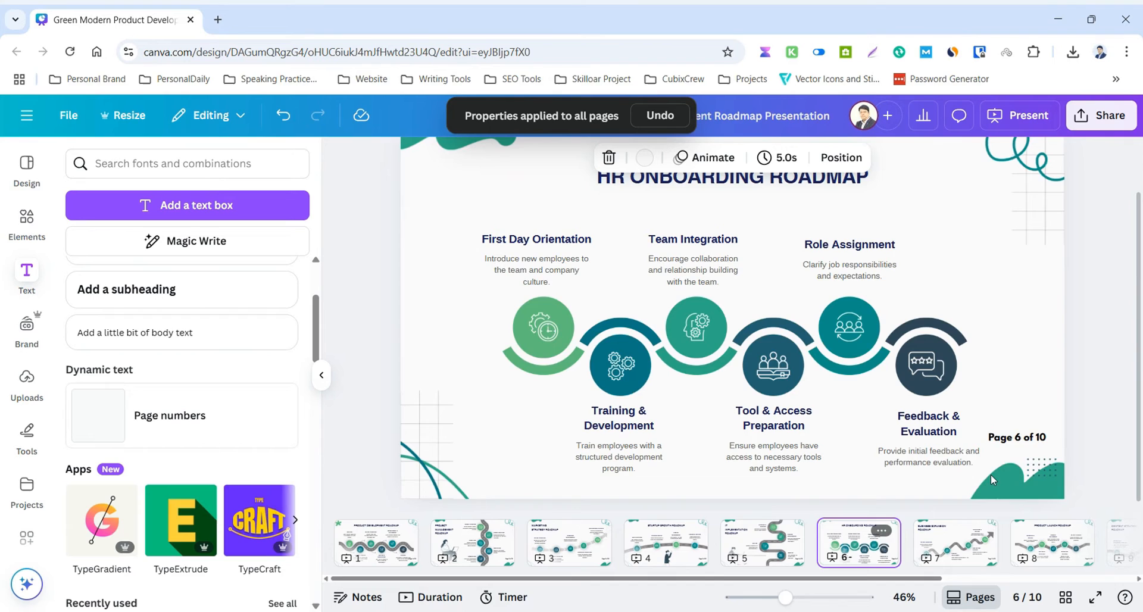
Select the page number on page 6 and try the default light green #C1FF72 as its text color.
left_click(1020, 441)
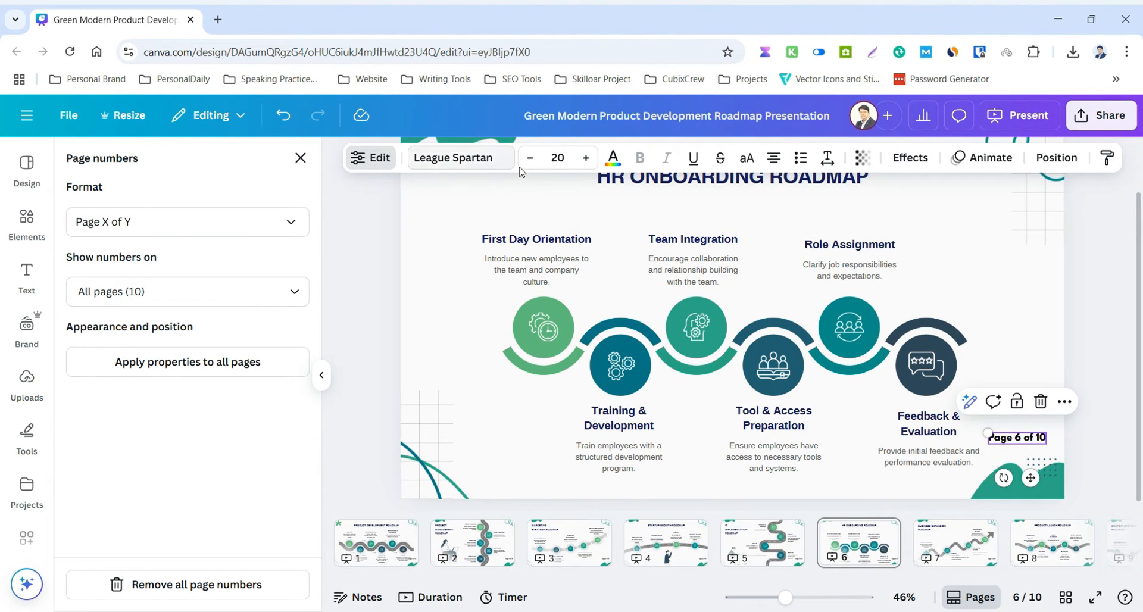
left_click(502, 159)
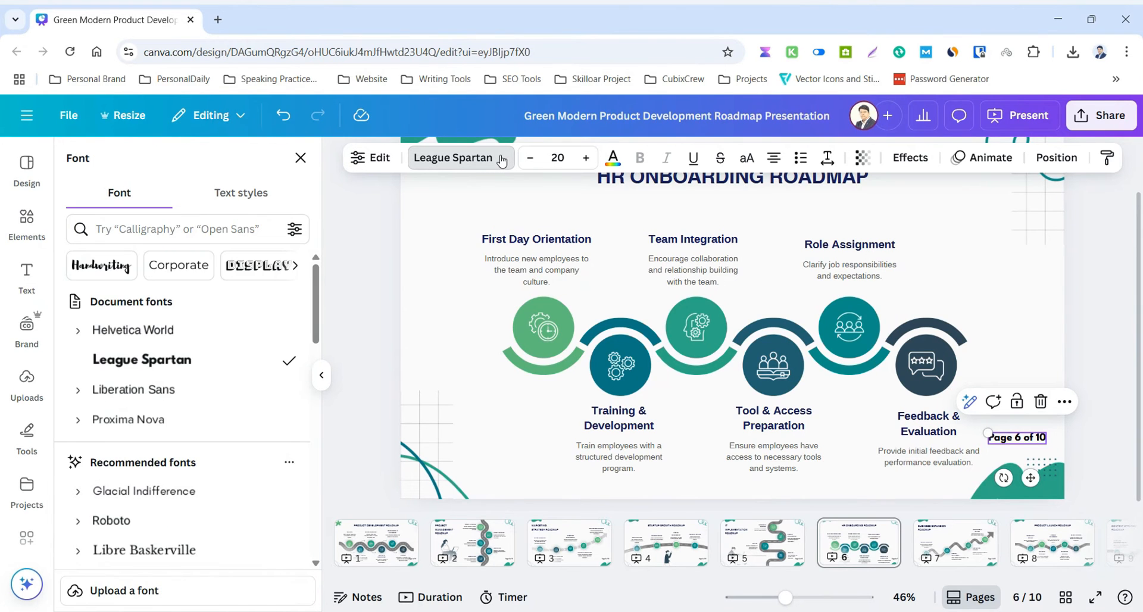
left_click(612, 158)
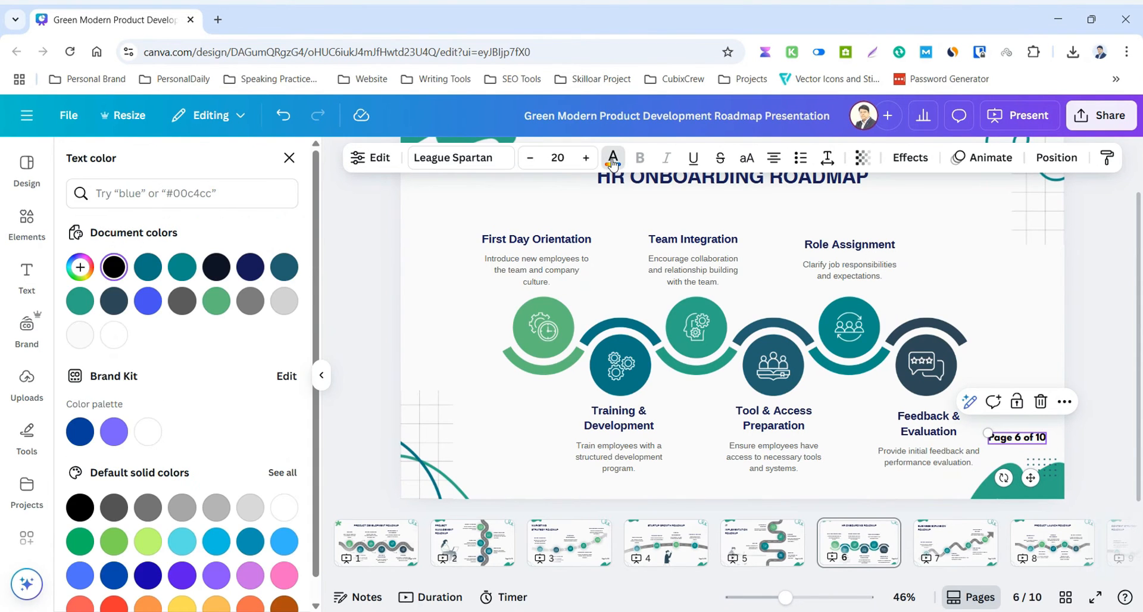
left_click(613, 159)
left_click(613, 160)
left_click(148, 542)
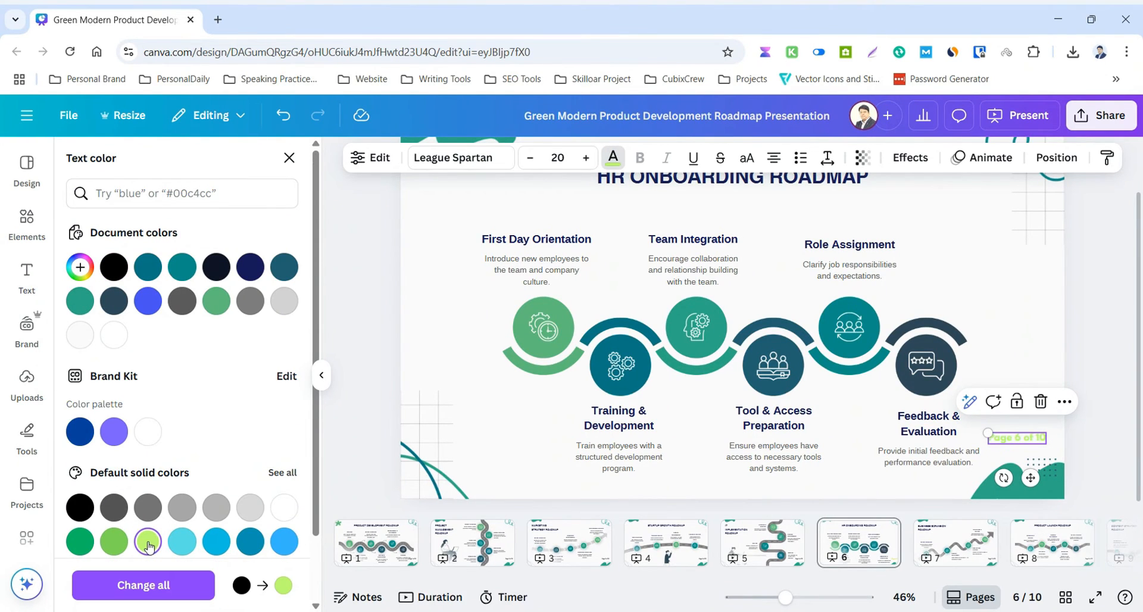
Give the page number on page 6 a custom bright red text color and deselect it.
left_click(80, 267)
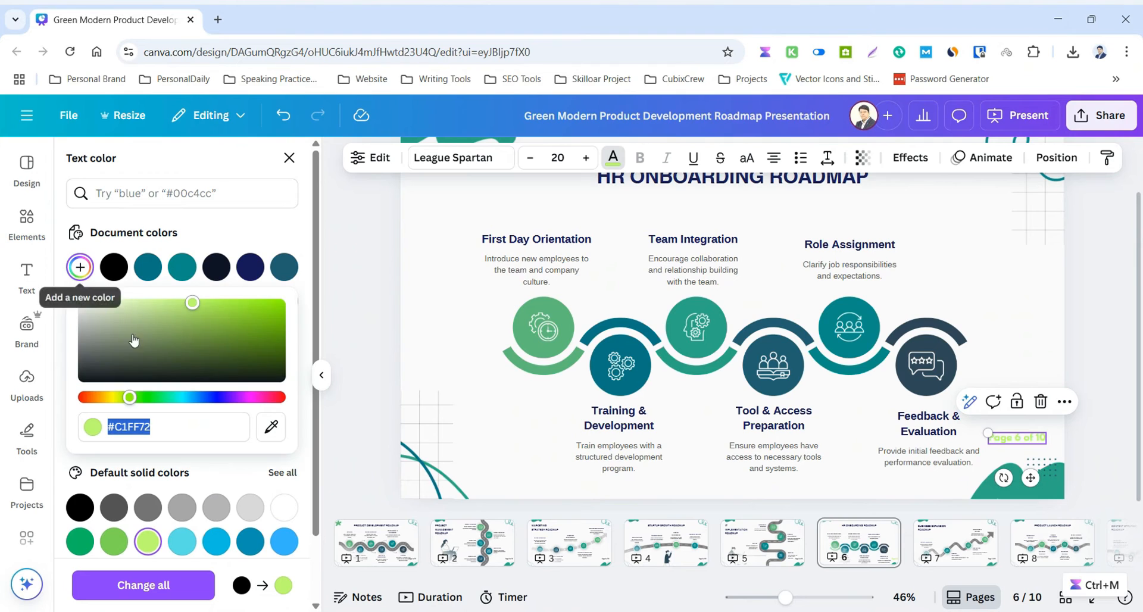
left_click(282, 326)
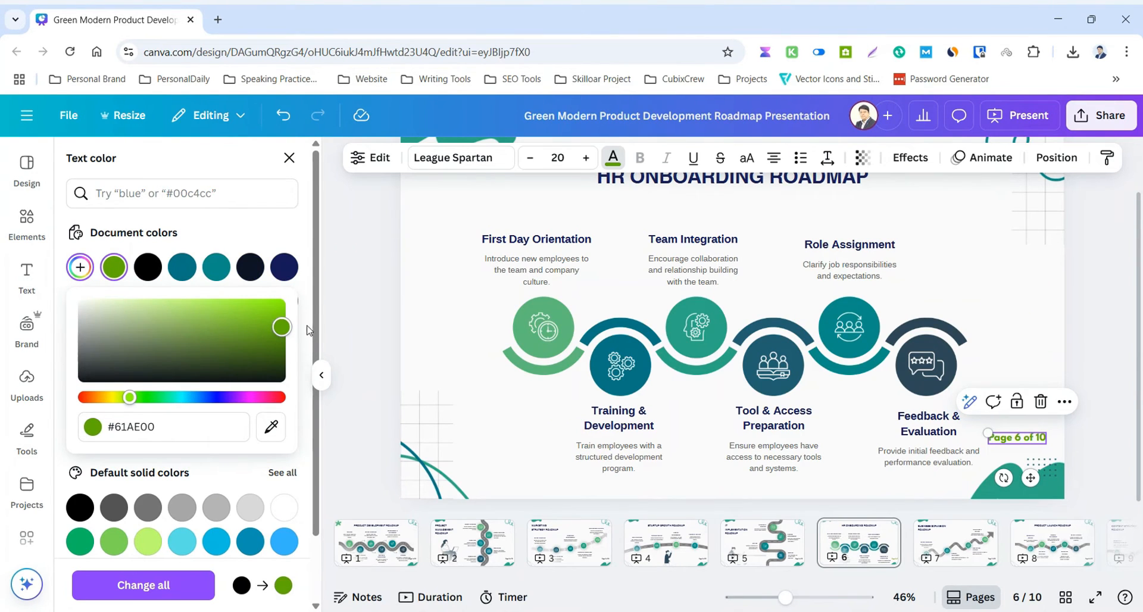
left_click_drag(281, 327, 281, 337)
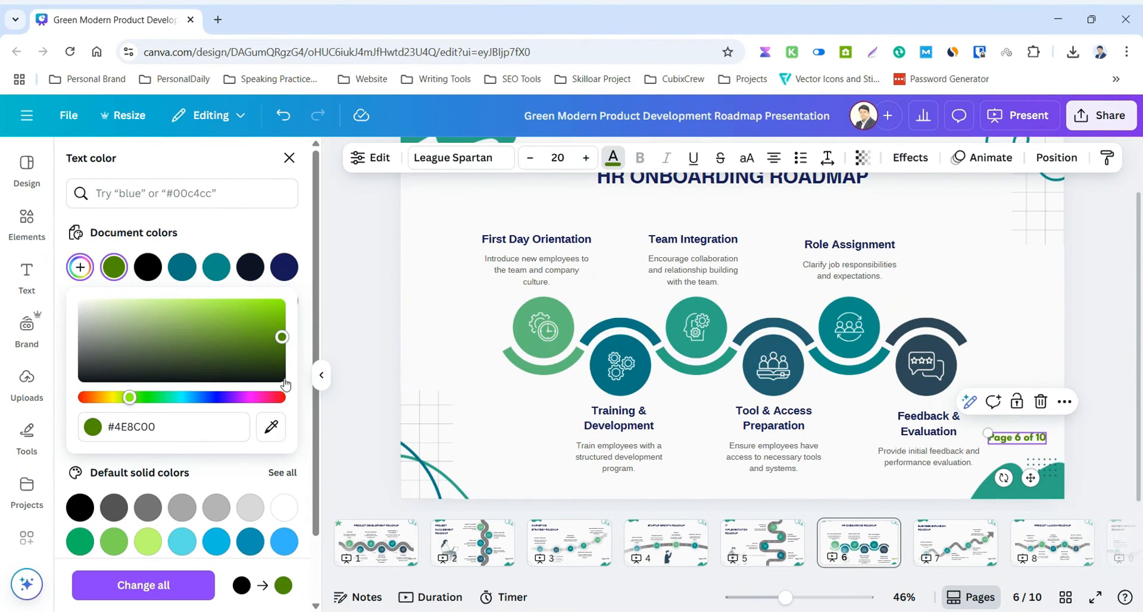
left_click(272, 398)
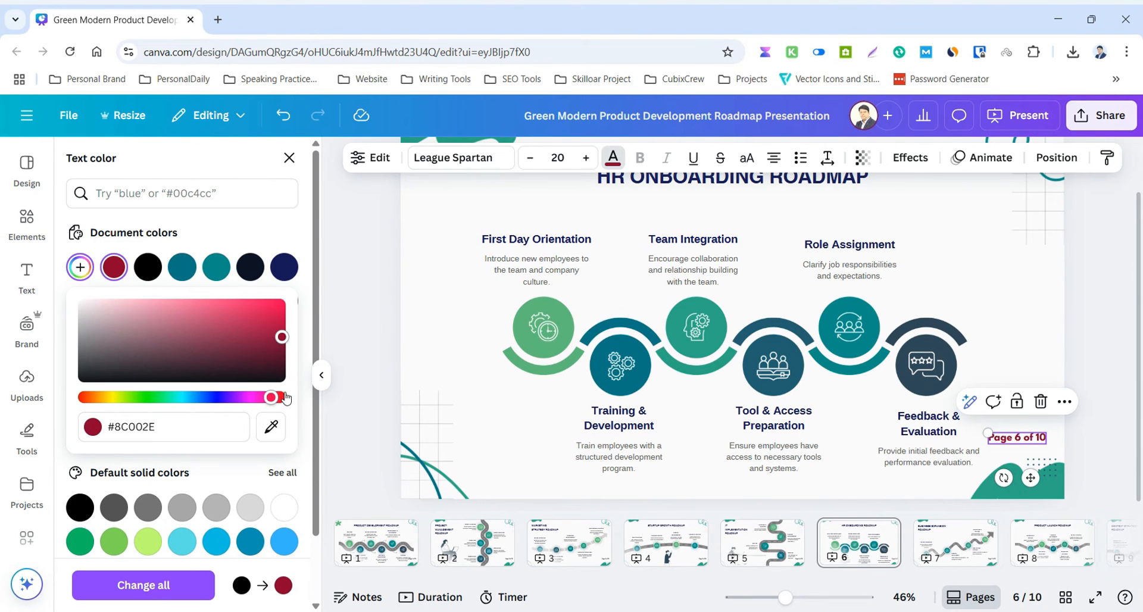
left_click(285, 397)
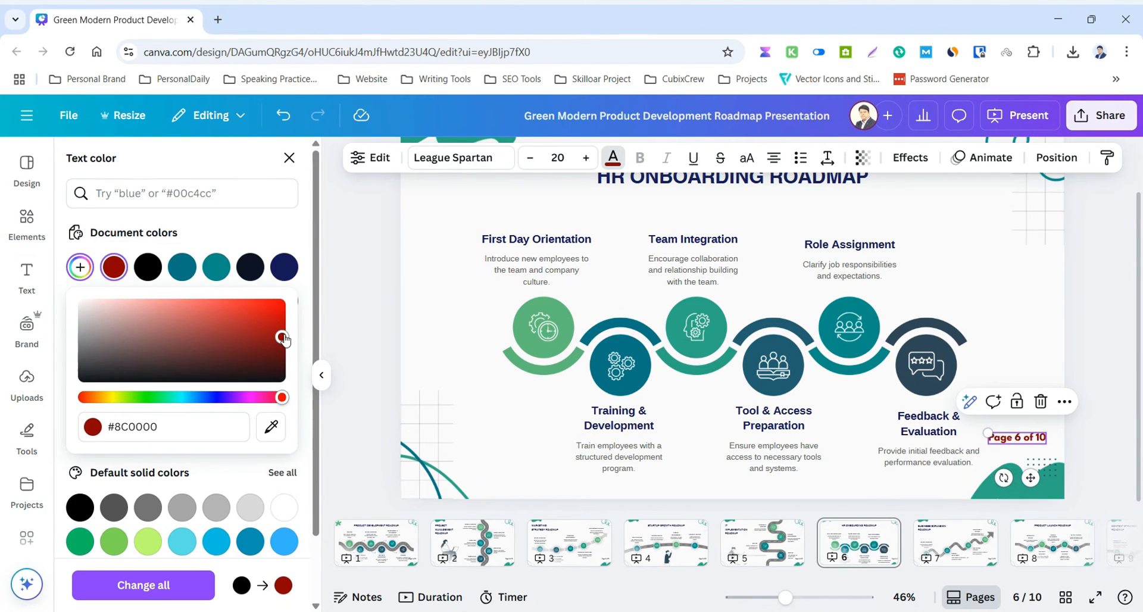
left_click_drag(284, 338, 308, 304)
left_click(379, 264)
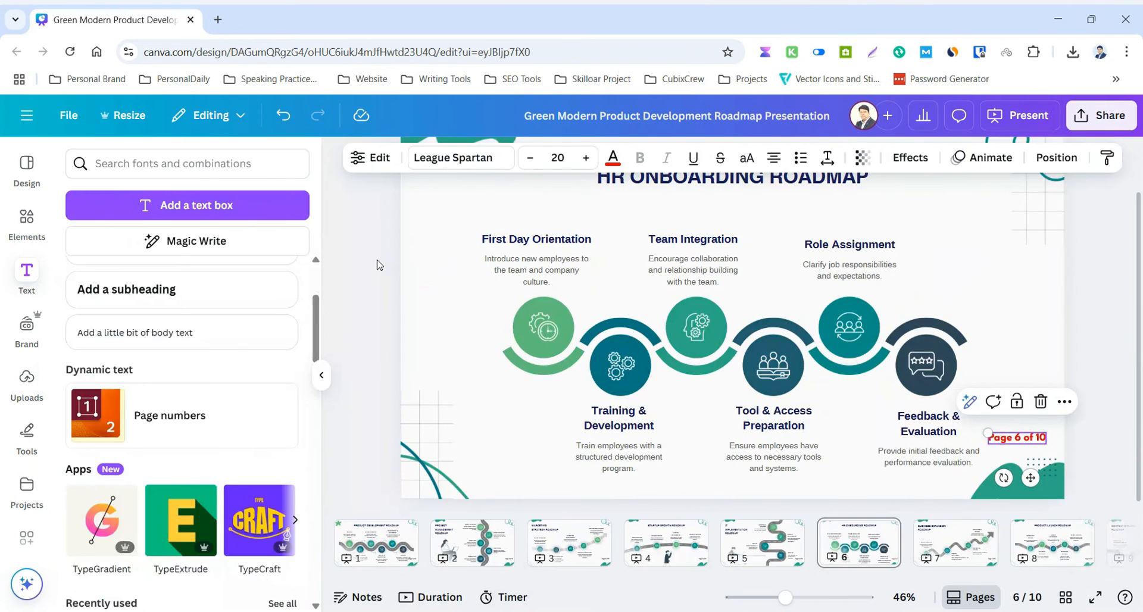
left_click(375, 271)
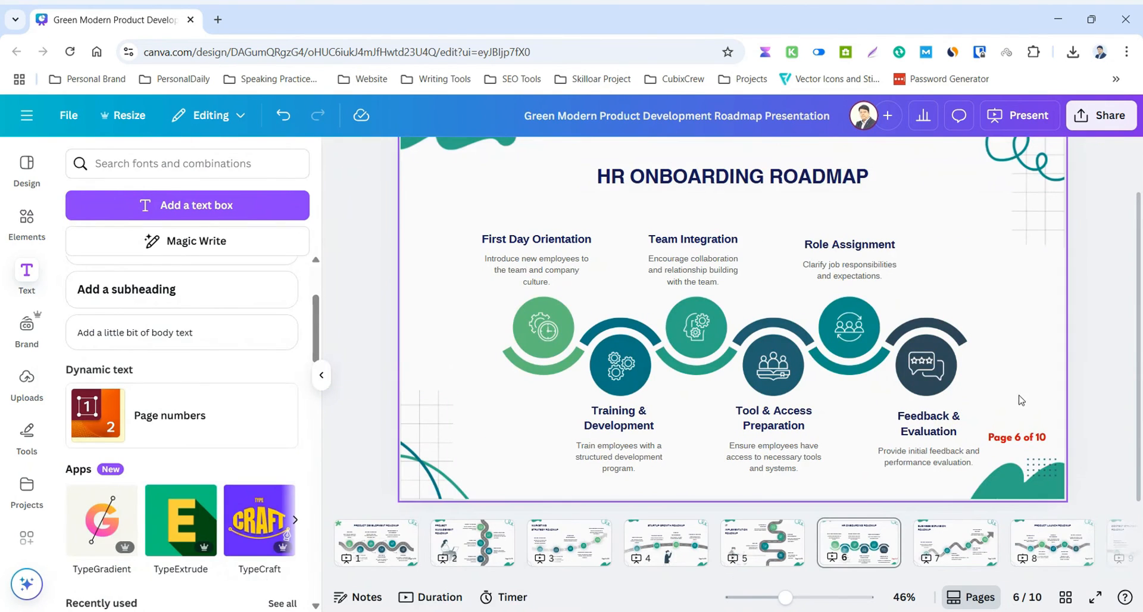
Check the page number's text color on pages 1 through 5.
left_click(384, 544)
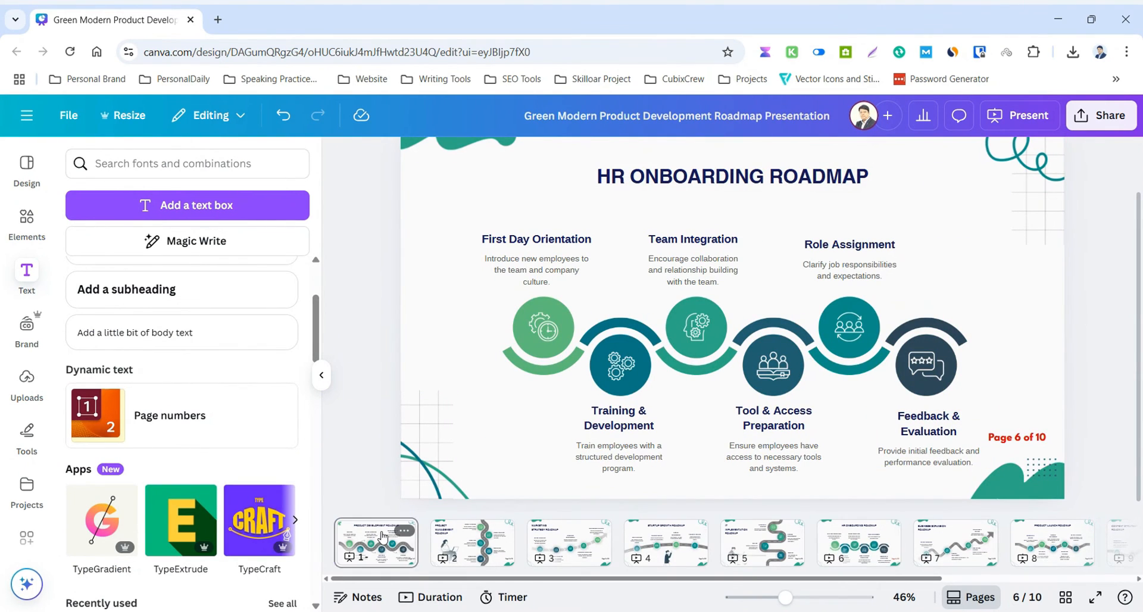
left_click(452, 551)
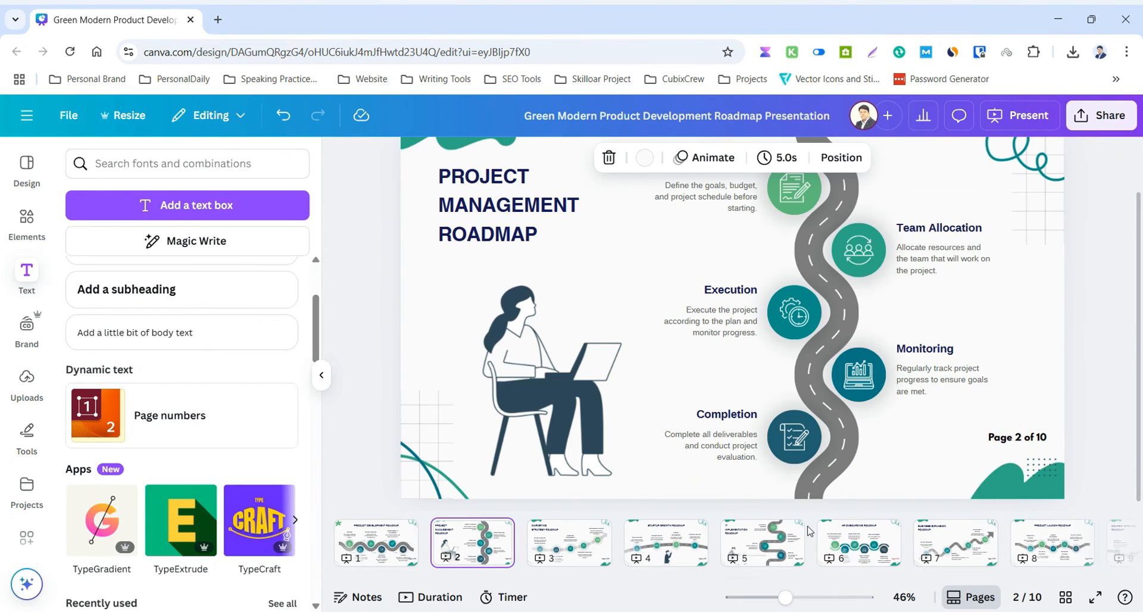
left_click(588, 550)
left_click(673, 544)
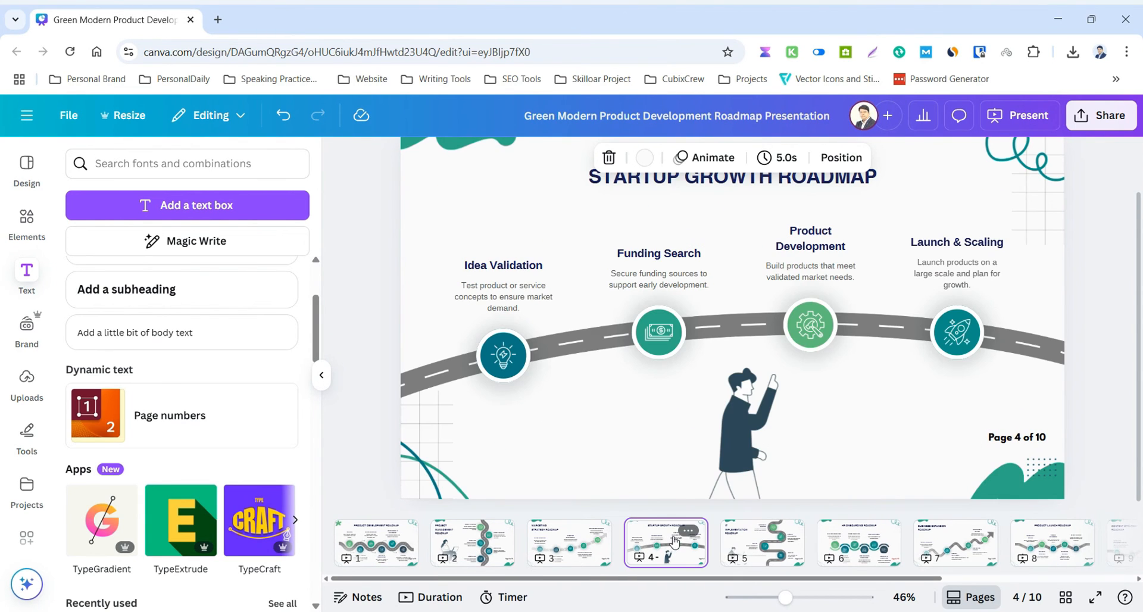
left_click(758, 538)
Apply the properties of page 6's red page number to all pages and view it on pages 1 and 3.
left_click(859, 542)
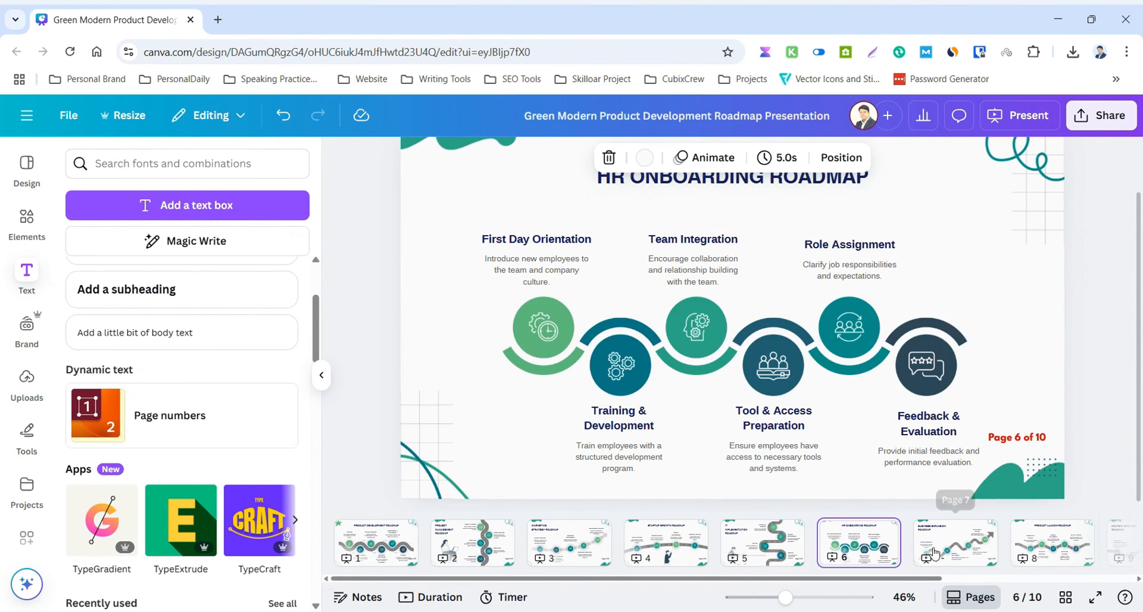
left_click(1020, 440)
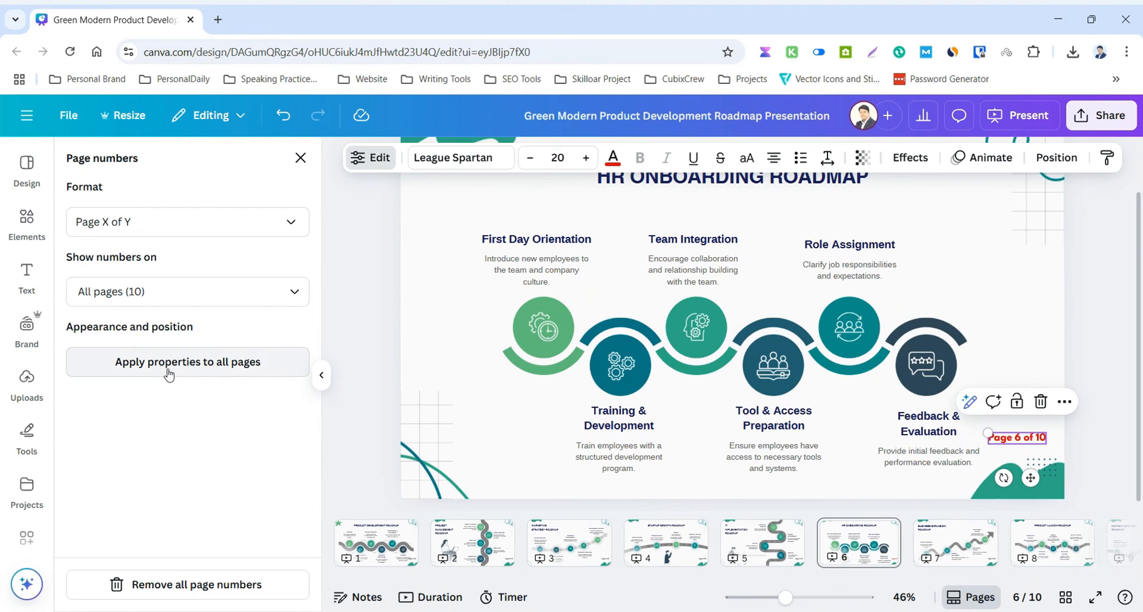
left_click(232, 368)
left_click(370, 553)
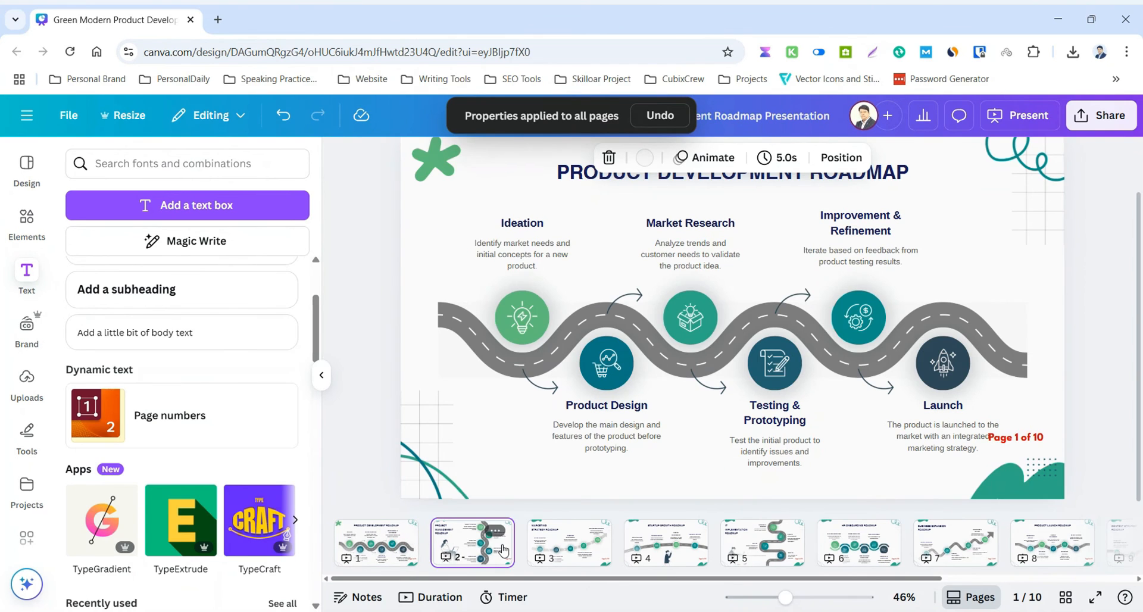
left_click(569, 542)
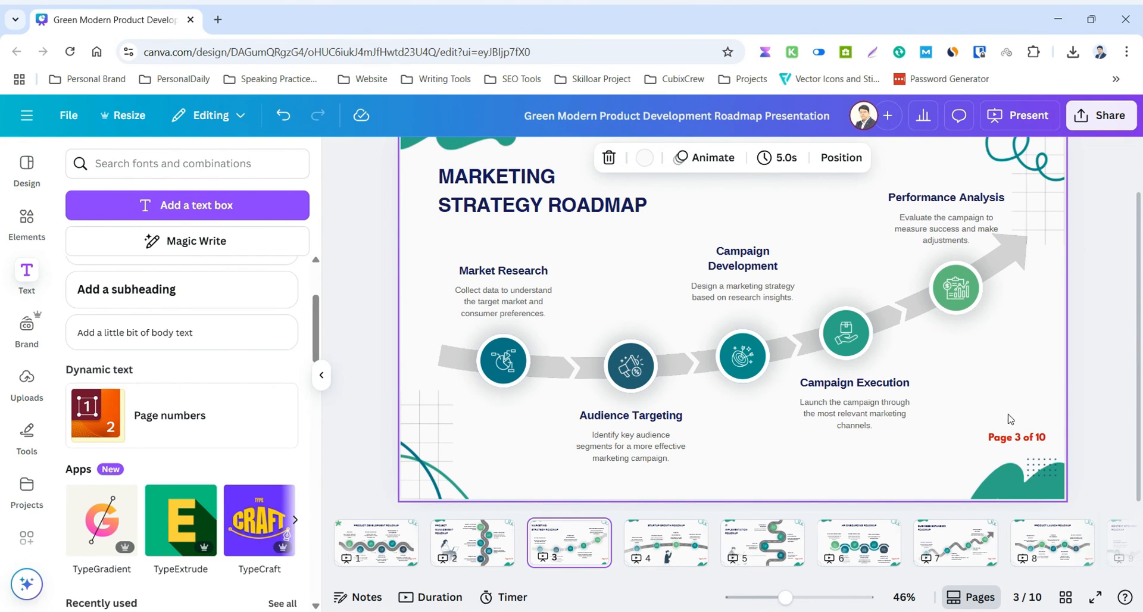
left_click(367, 303)
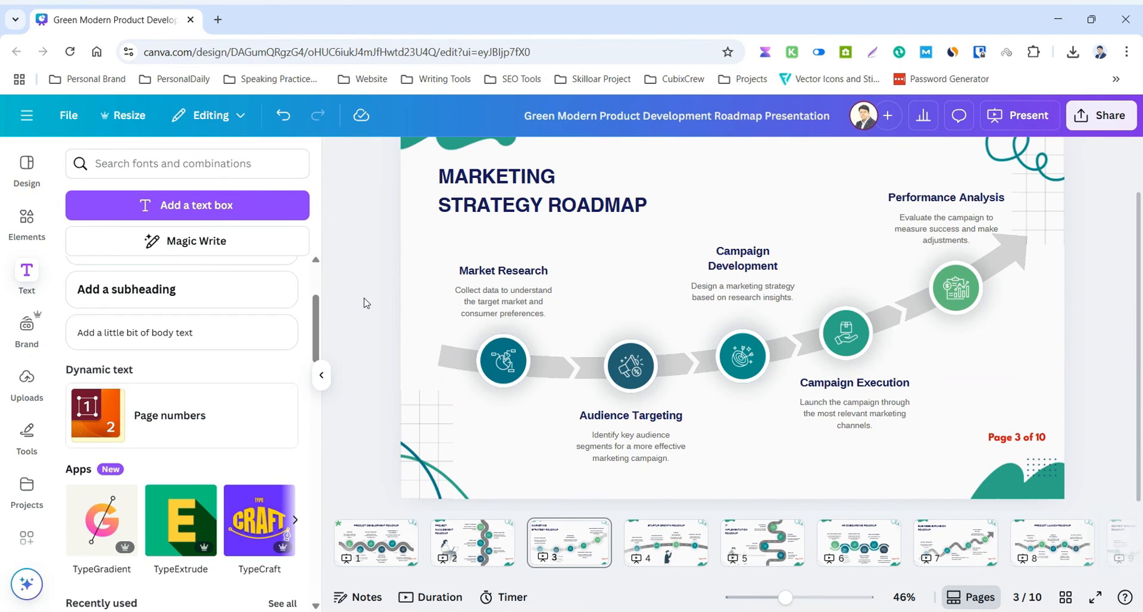